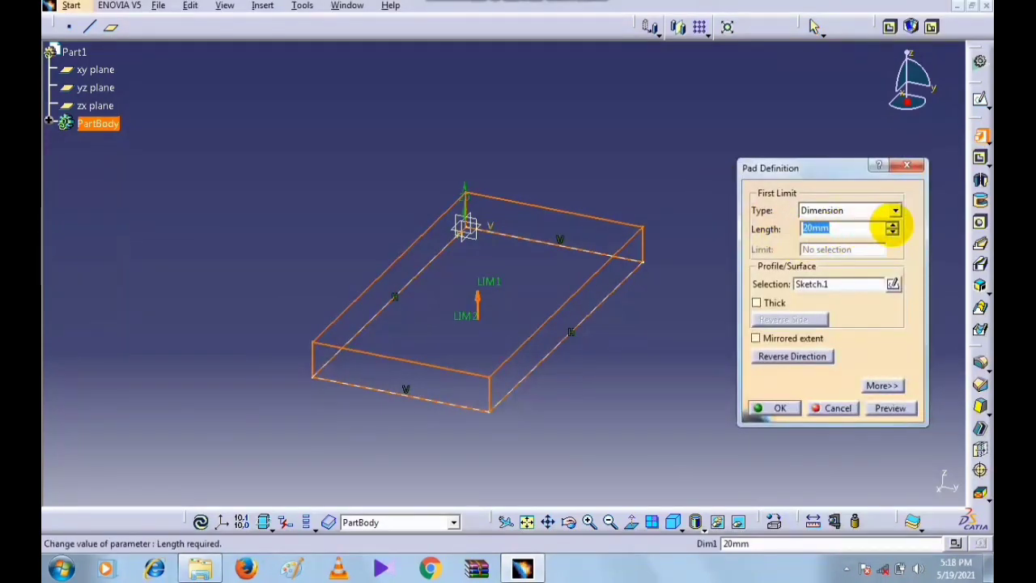
Set the rectangular profile's pad length to 45 mm, preview it and create the block.
left_click(892, 225)
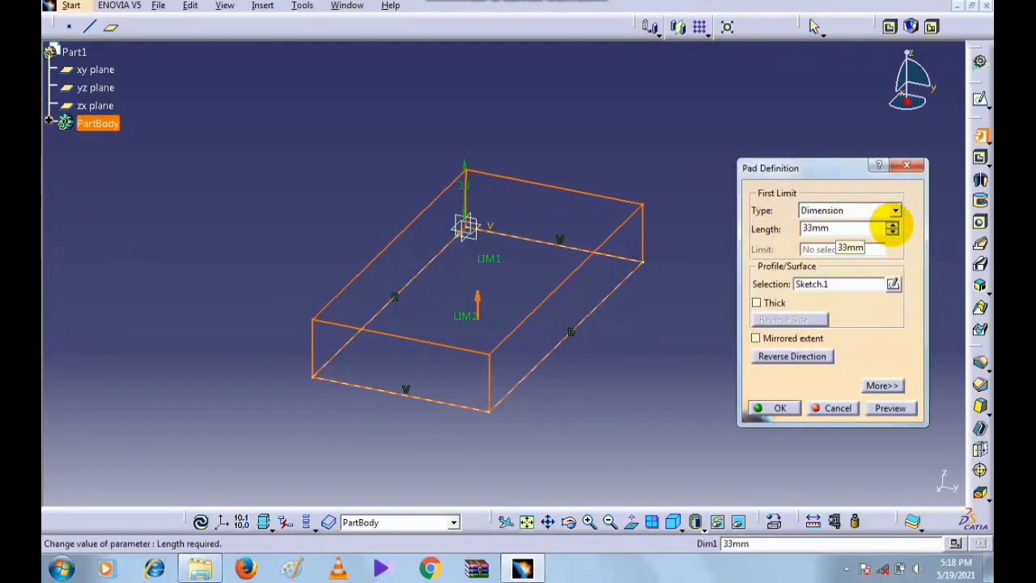
left_click(892, 225)
left_click(892, 225)
left_click(892, 225)
left_click(892, 225)
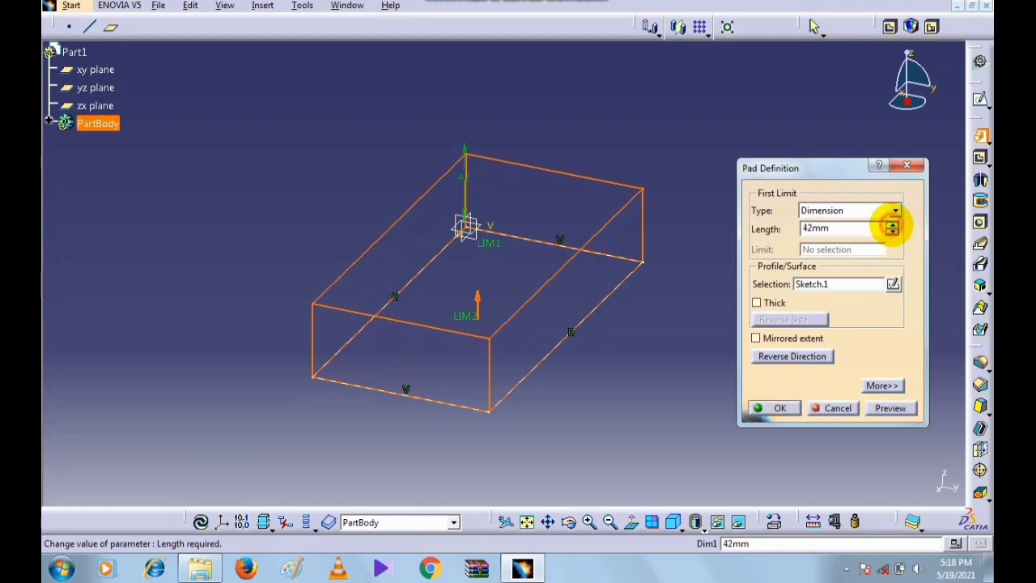
left_click(892, 226)
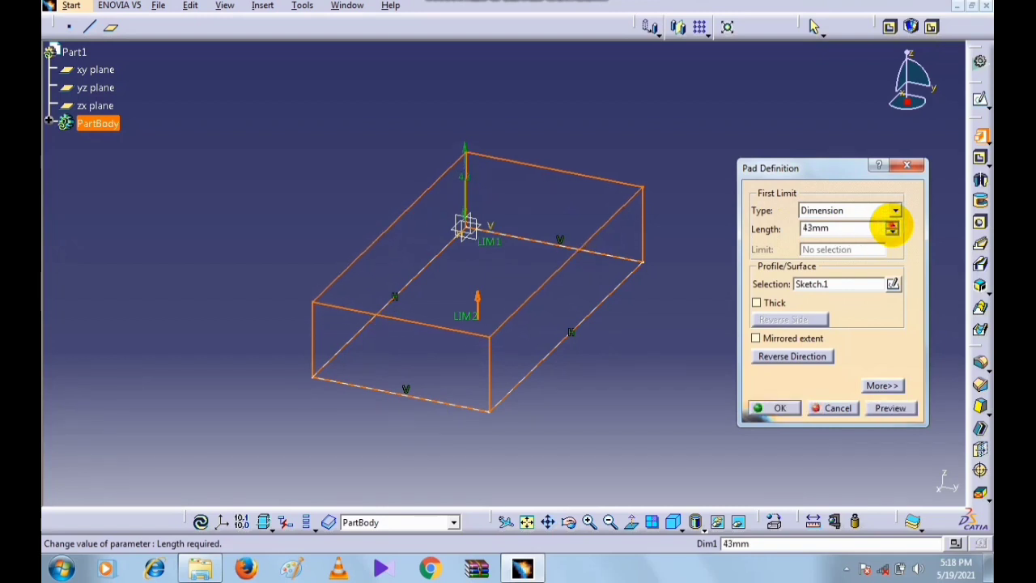
left_click(892, 225)
left_click(892, 225)
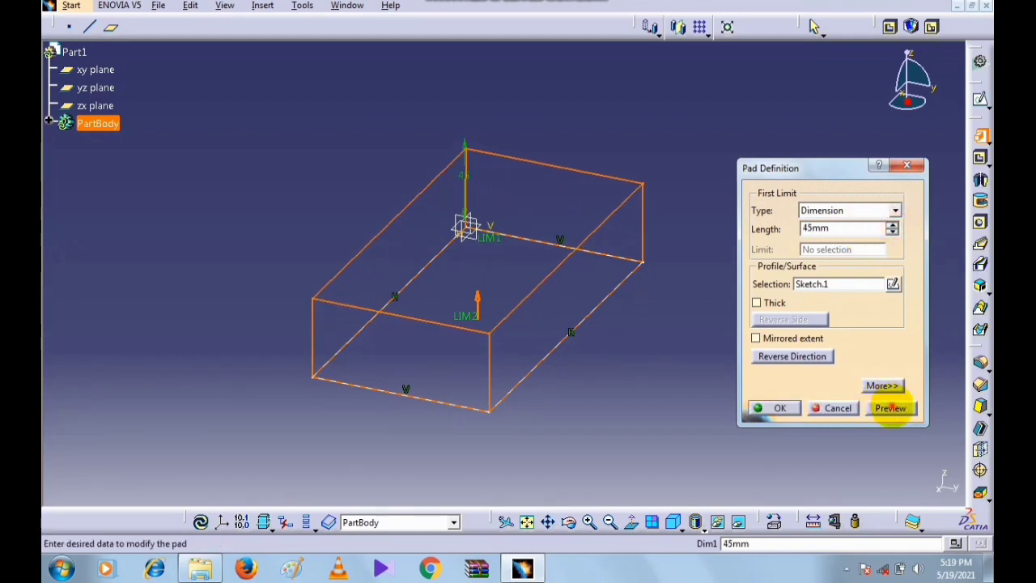
left_click(891, 408)
left_click(777, 407)
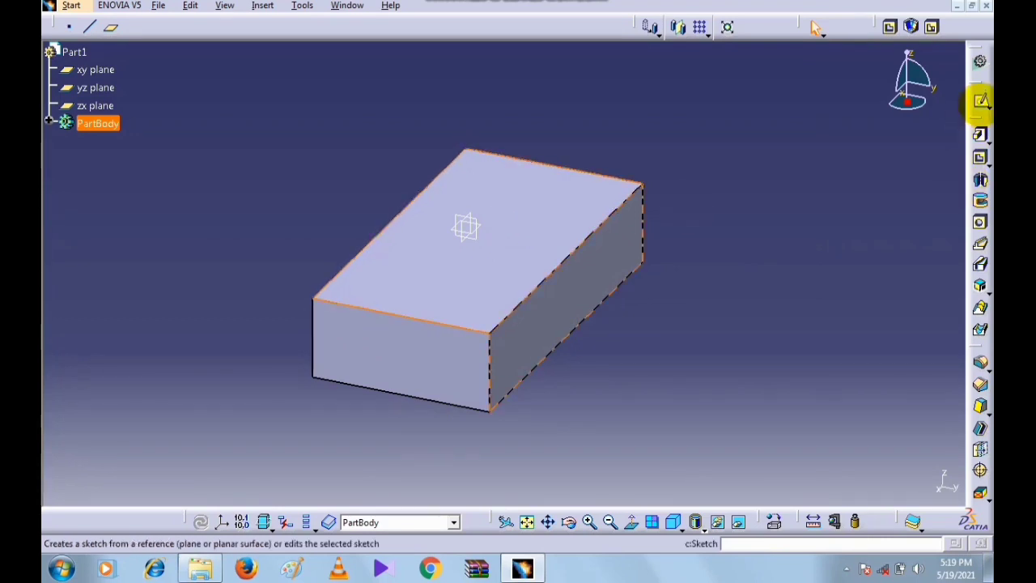
Sketch a wavy seven-point spline on the block's top face, running lengthwise from near one short edge towards the other.
left_click(980, 100)
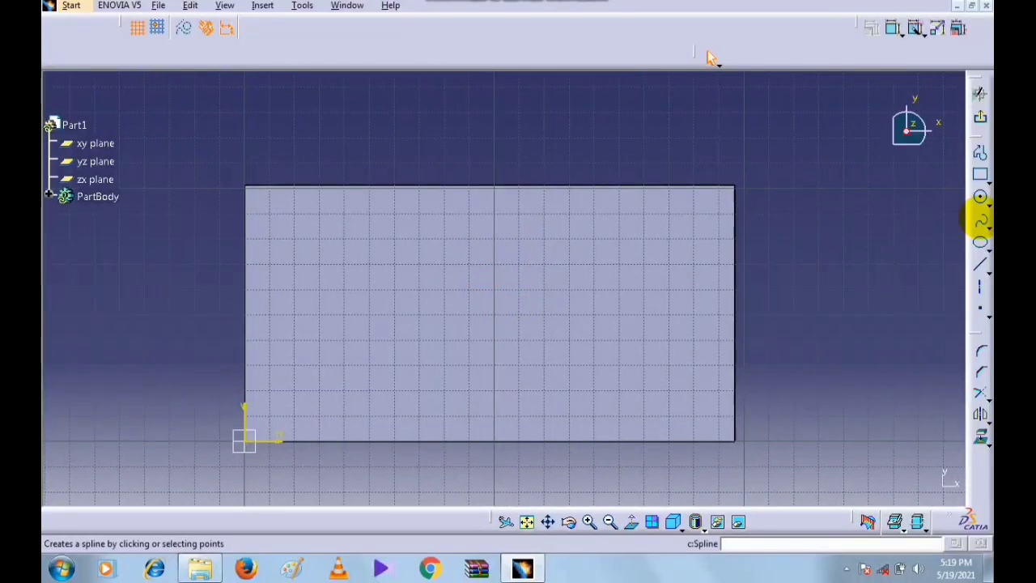
left_click(981, 219)
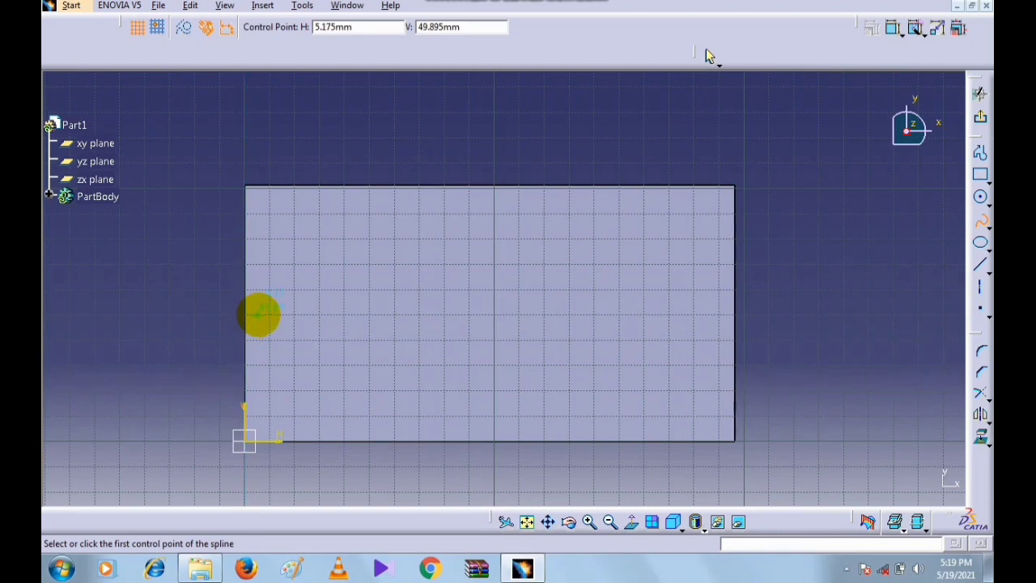
left_click(258, 314)
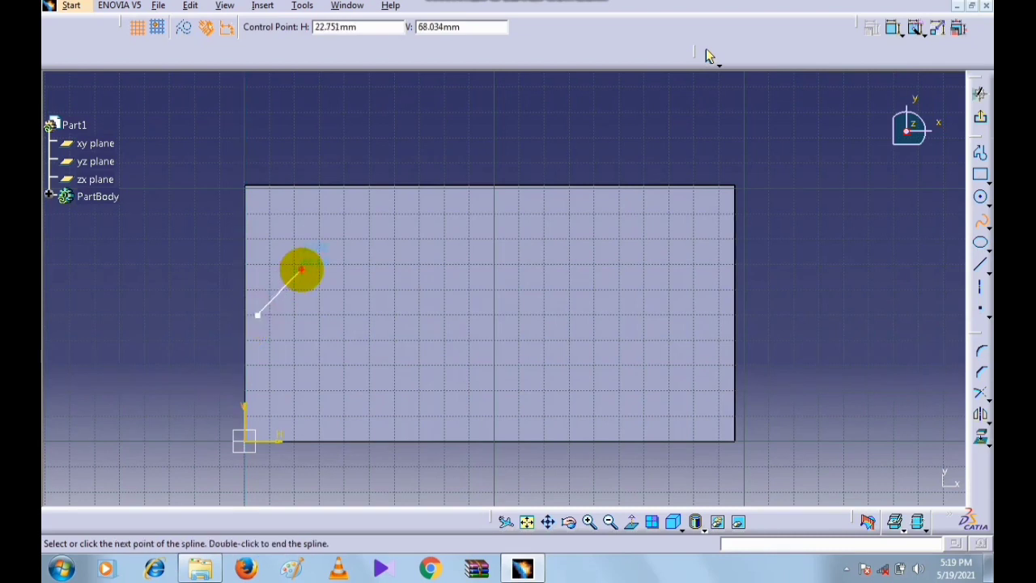
left_click(301, 270)
left_click(411, 335)
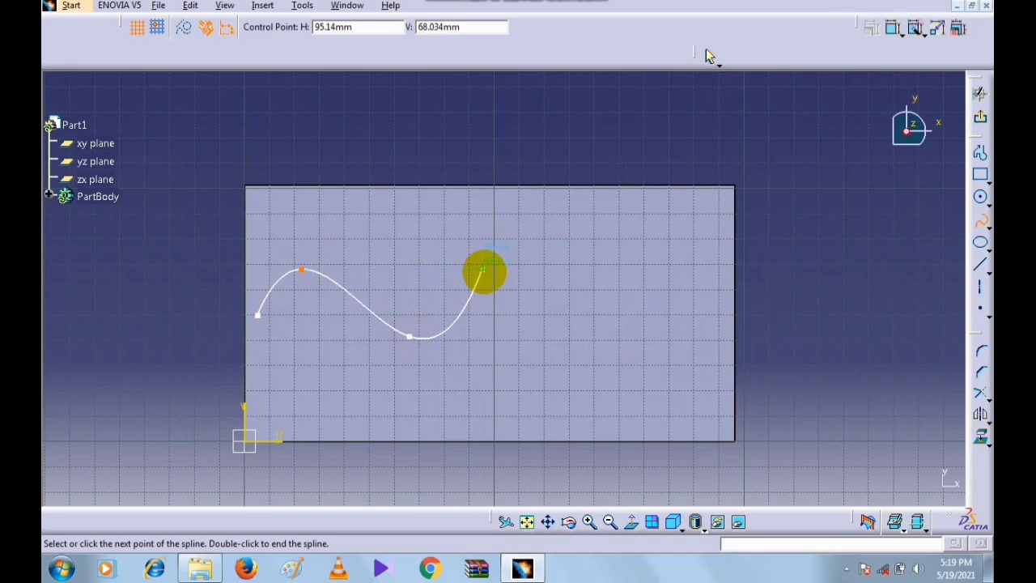
left_click(484, 270)
left_click(584, 315)
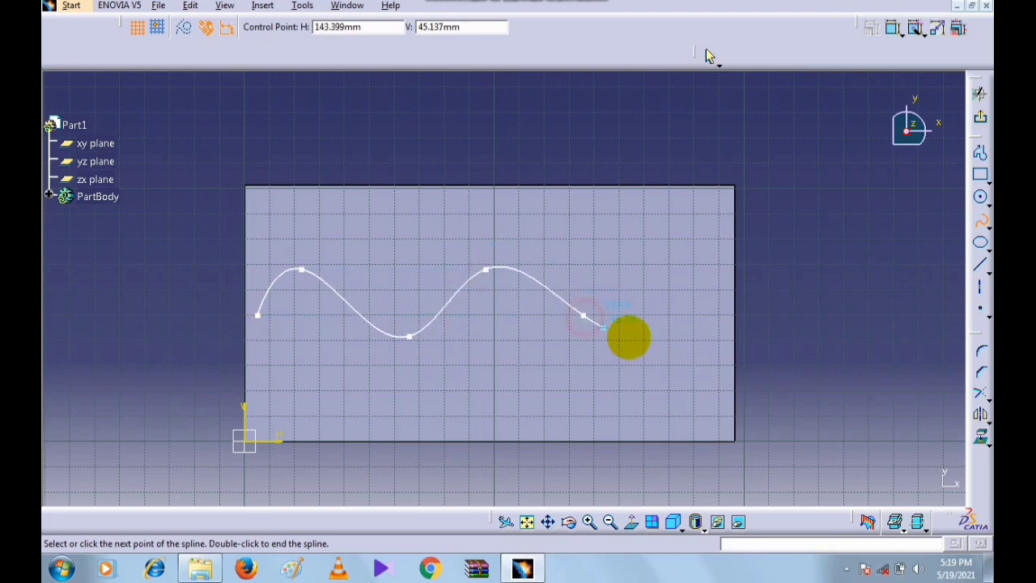
left_click(648, 325)
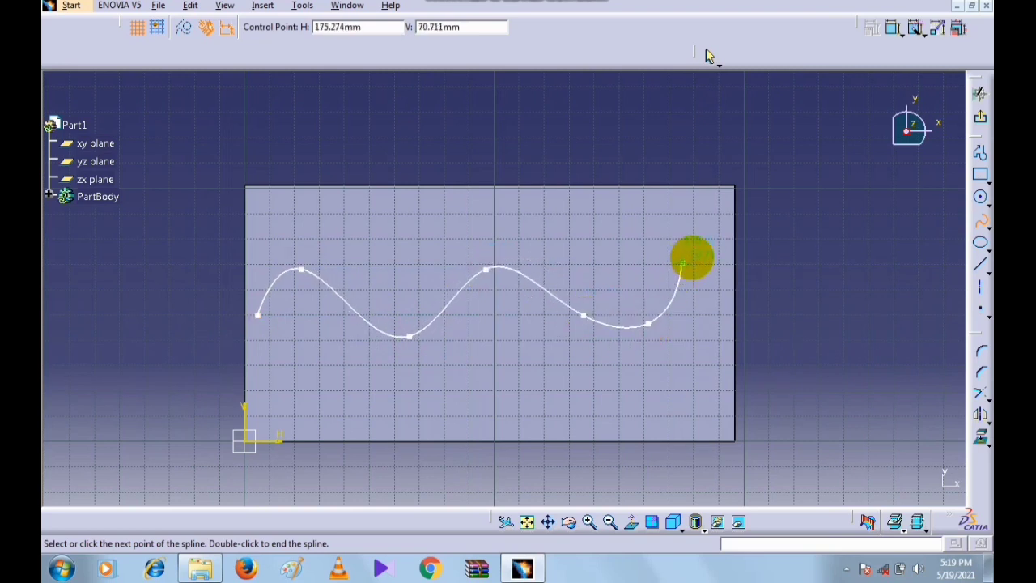
left_click(694, 257)
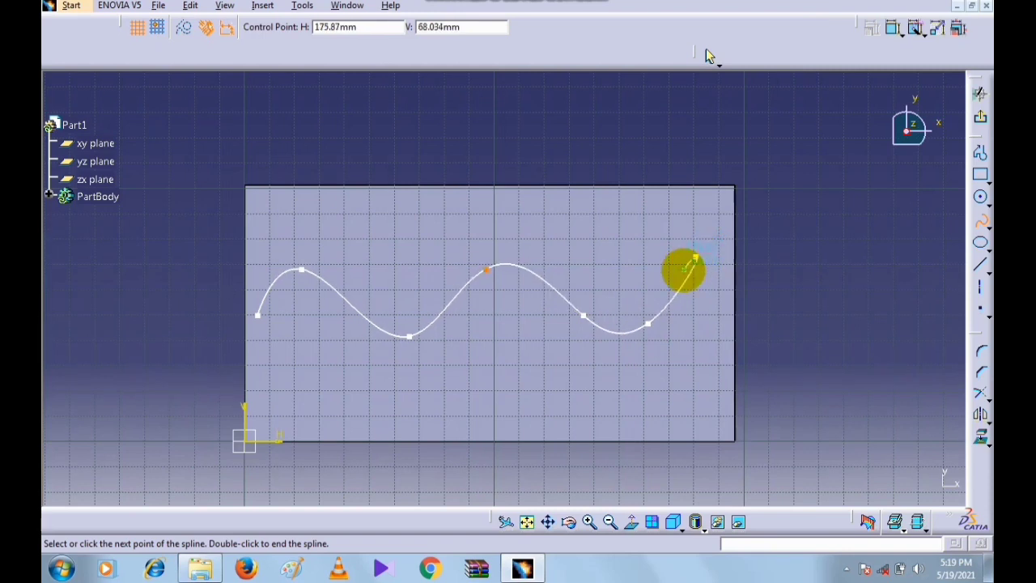
double_click(694, 257)
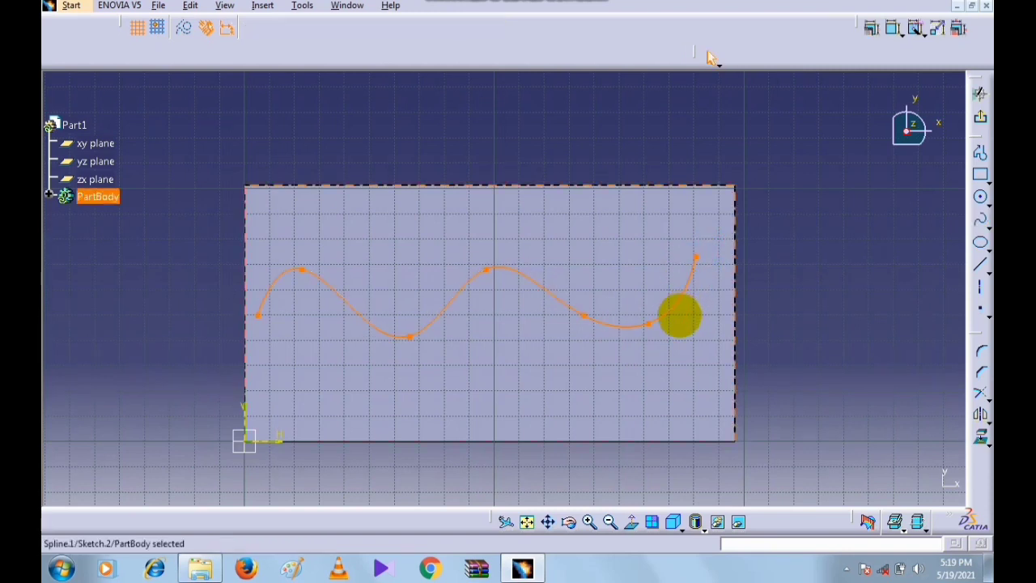
left_click(799, 330)
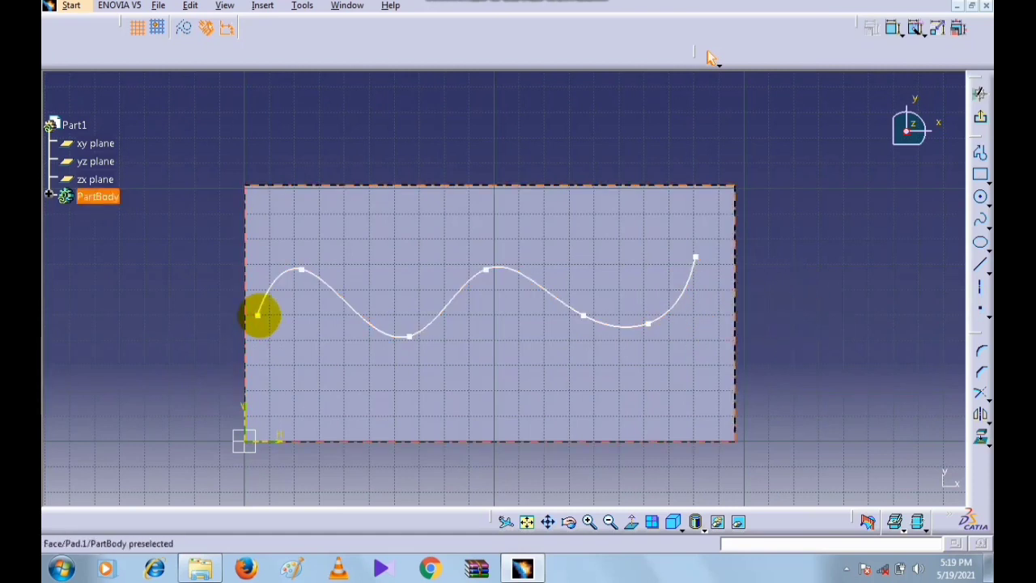
Constrain the spline's start point coincident with the nearby short edge of the top face and exit the sketch.
left_click(259, 314)
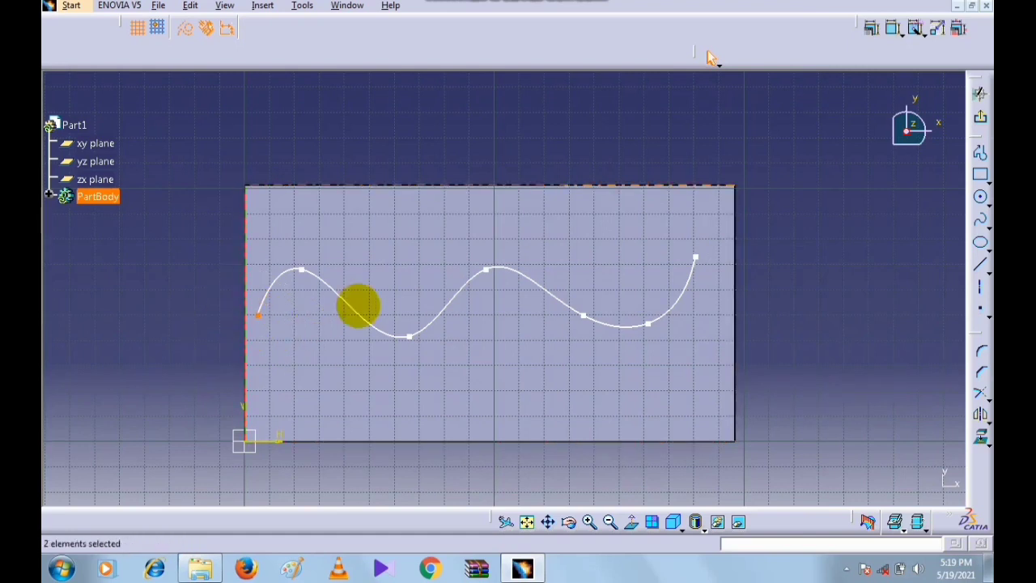
left_click(871, 28)
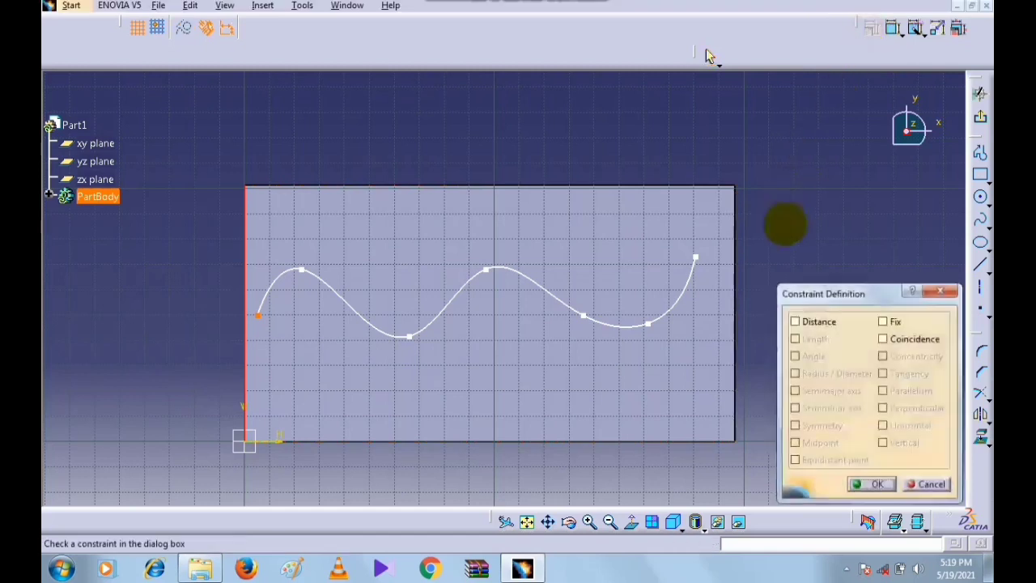
left_click(883, 338)
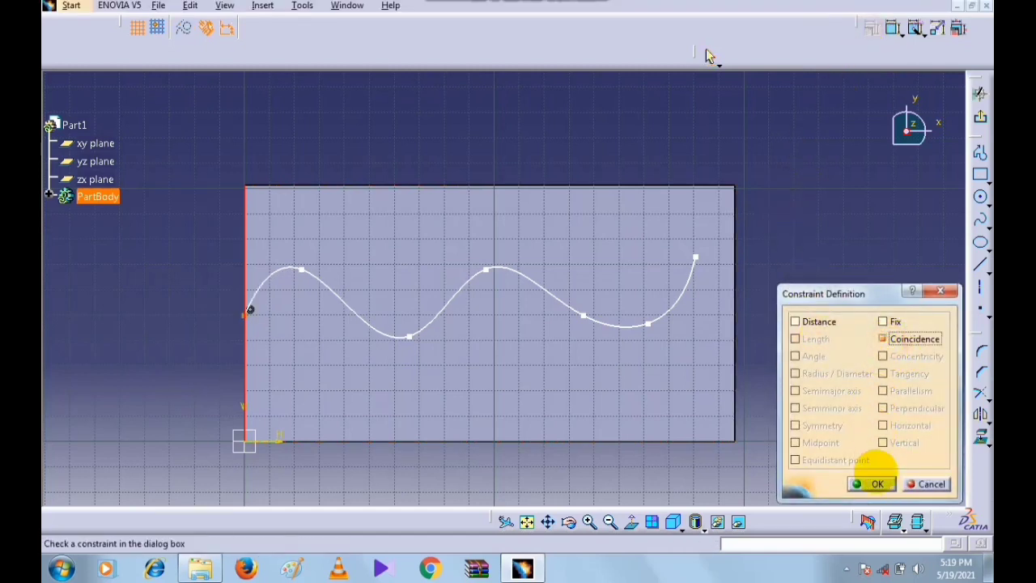
left_click(872, 483)
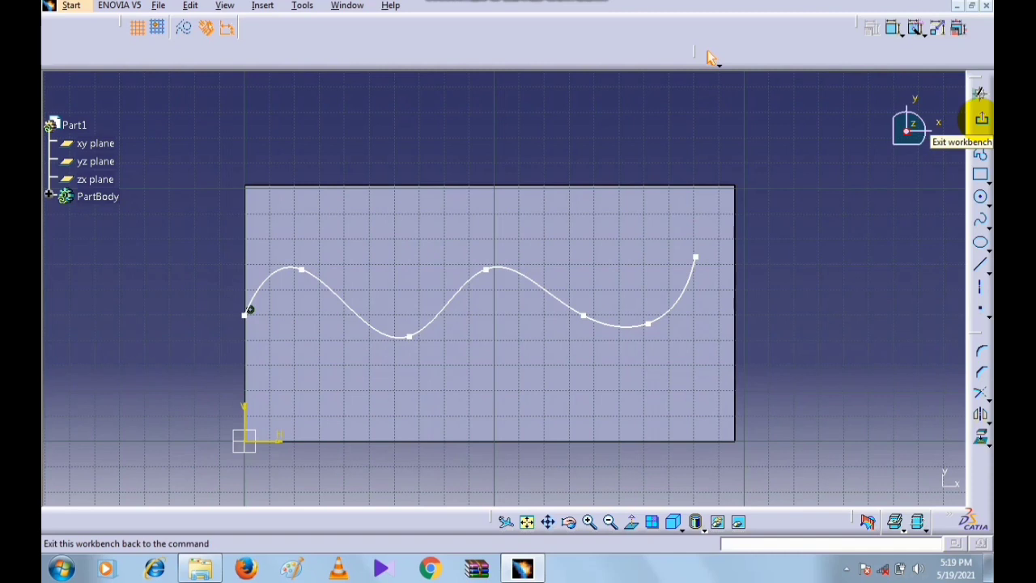
left_click(979, 119)
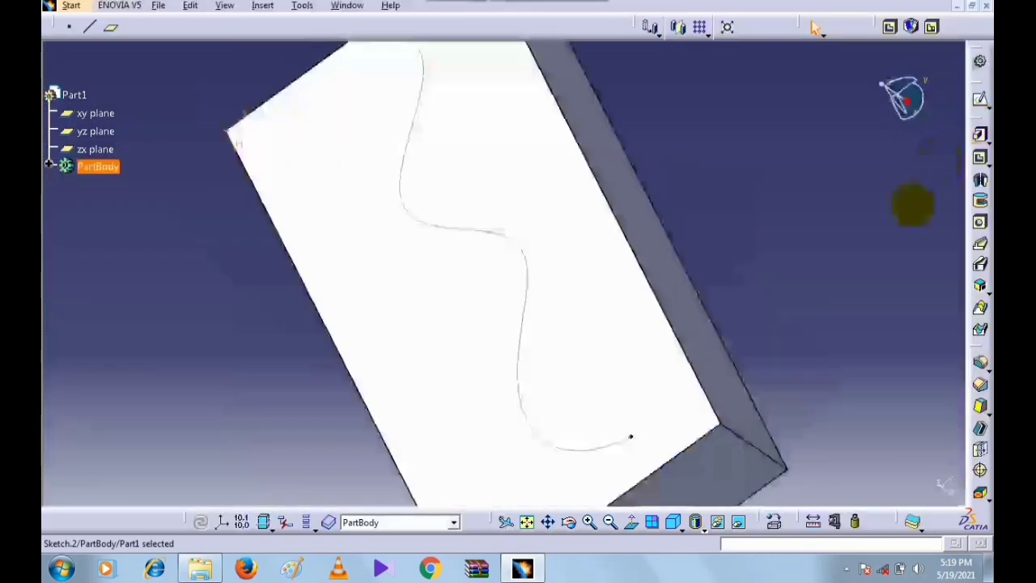
Sketch a circle of about 9 mm radius on the end face where the spline starts, centred on its upper edge.
middle_click_drag(807, 187, 624, 337)
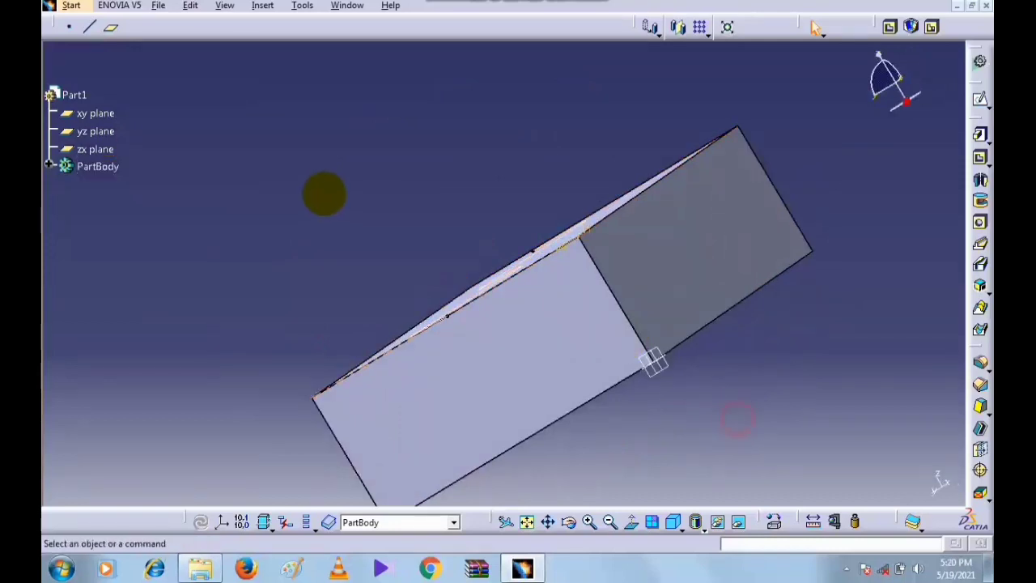
middle_click_drag(323, 122, 526, 307)
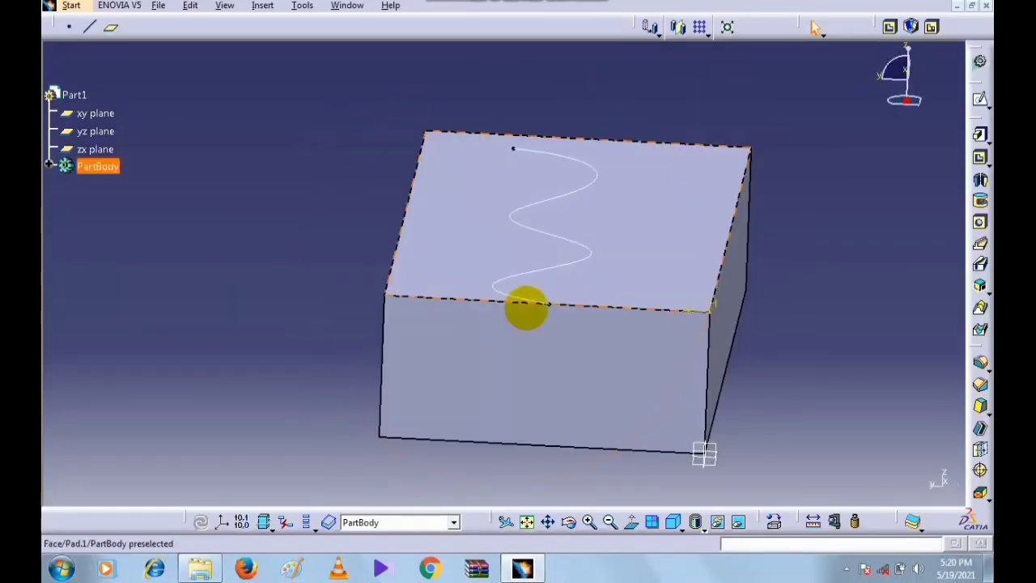
left_click(571, 354)
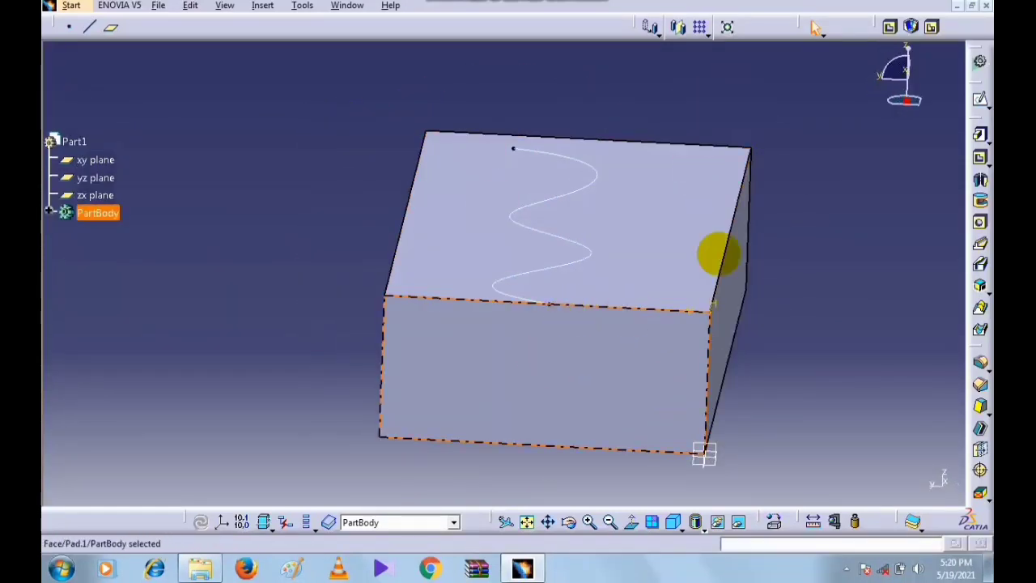
left_click(980, 98)
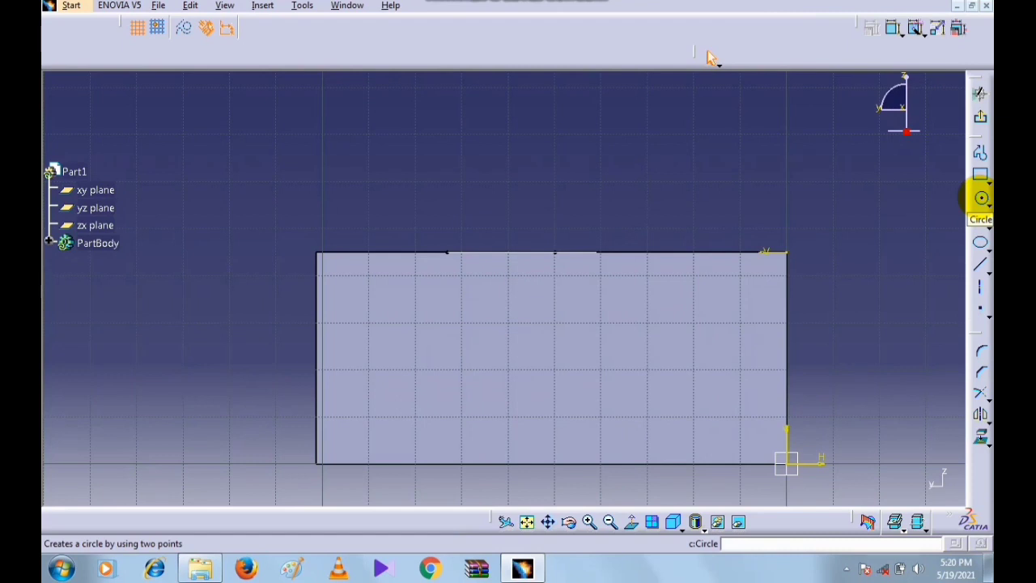
left_click(980, 197)
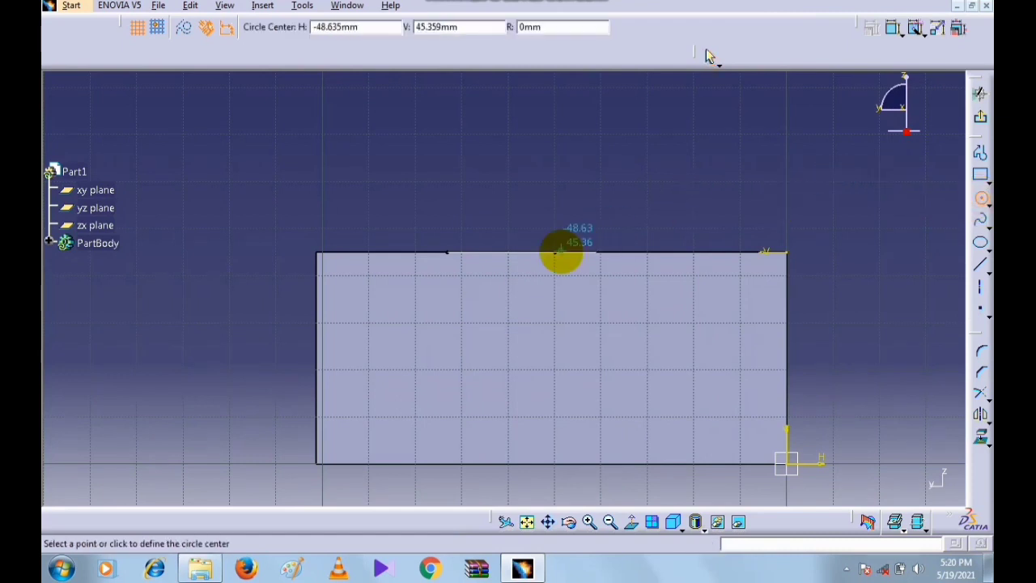
left_click(619, 252)
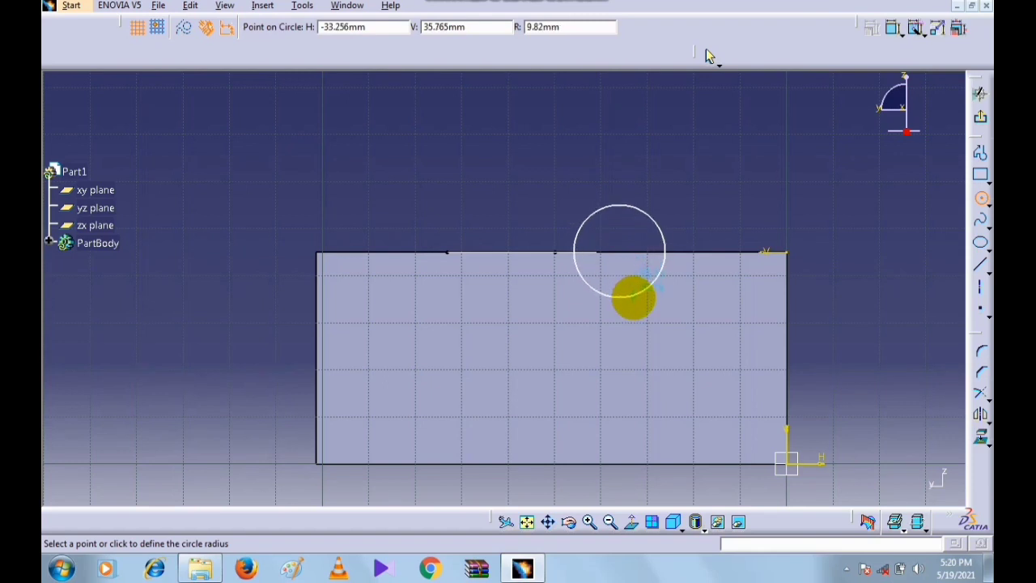
left_click(631, 292)
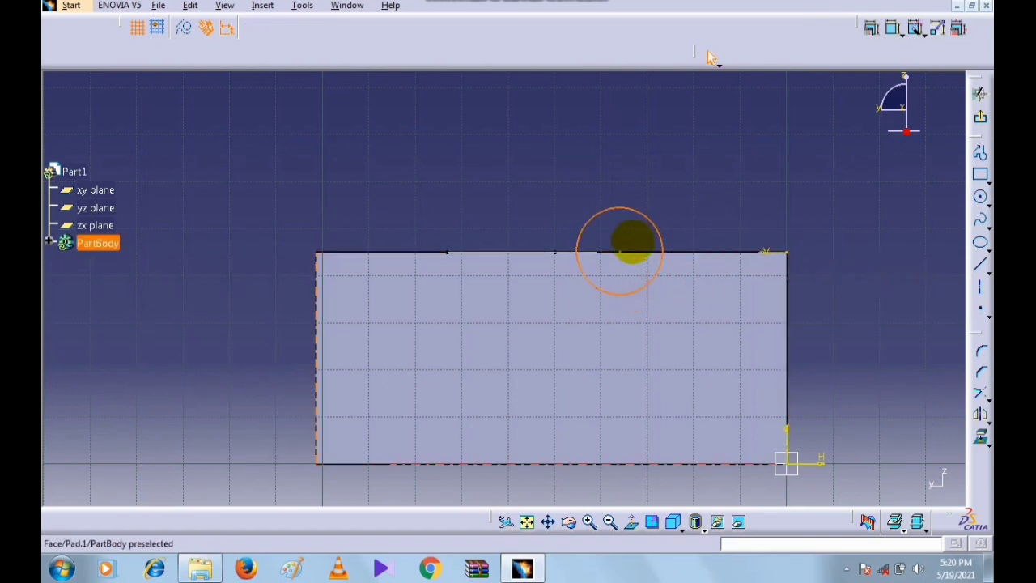
left_click(624, 259)
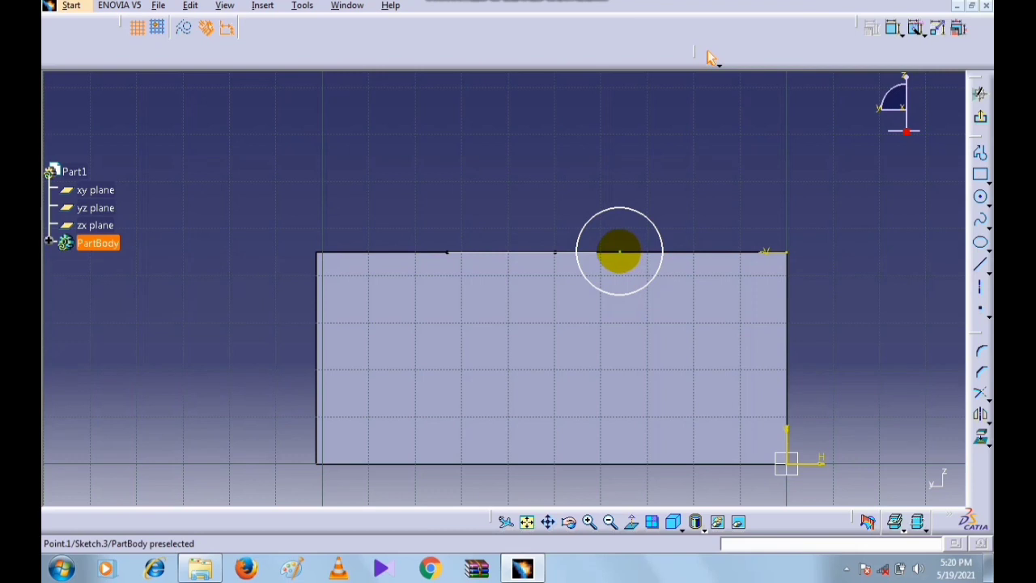
Constrain the circle's centre coincident with the spline's endpoint on the block edge and exit the sketch.
middle_click_drag(663, 199, 585, 242)
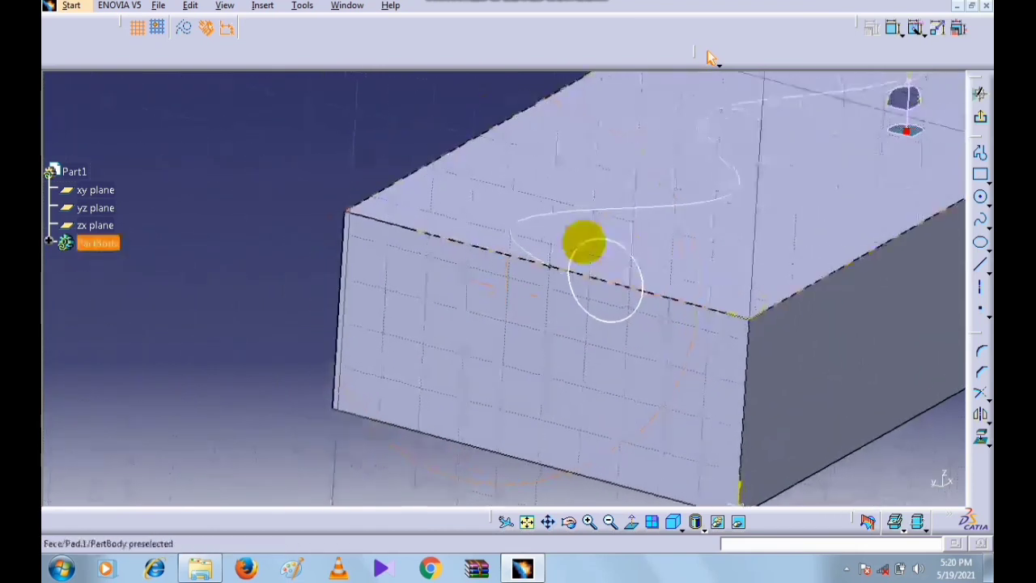
left_click(553, 269)
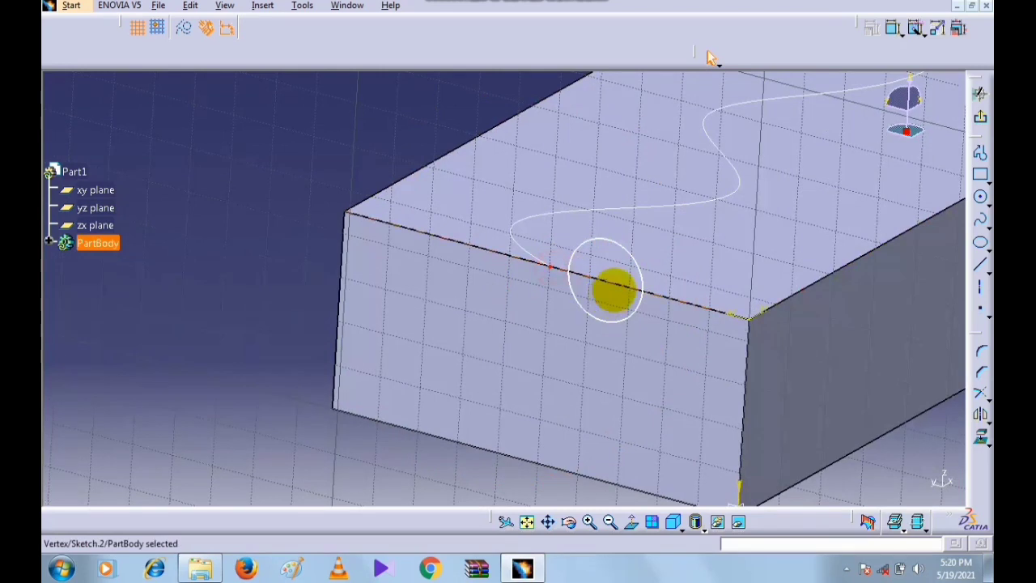
left_click(606, 282, "ctrl")
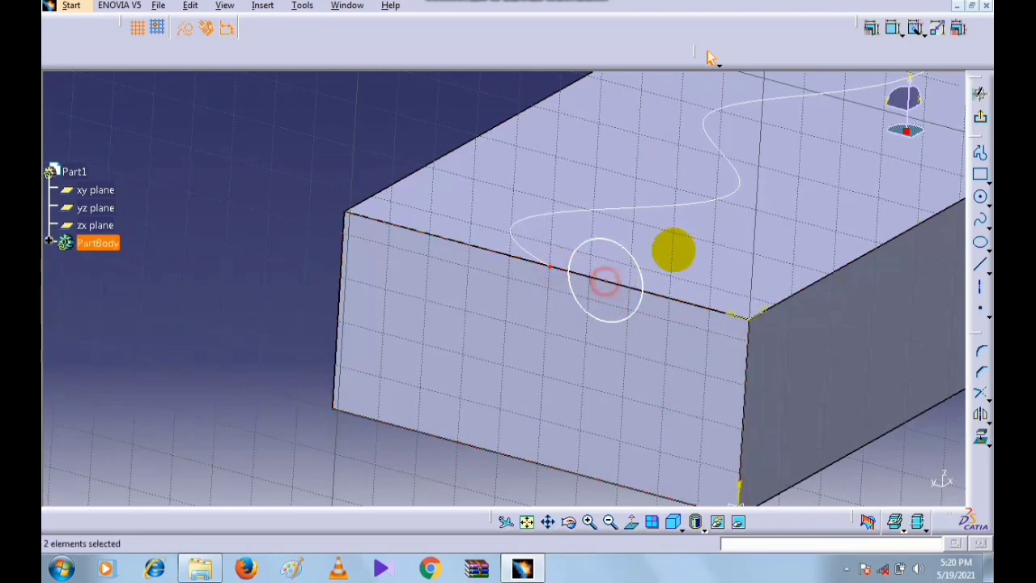
left_click(872, 29)
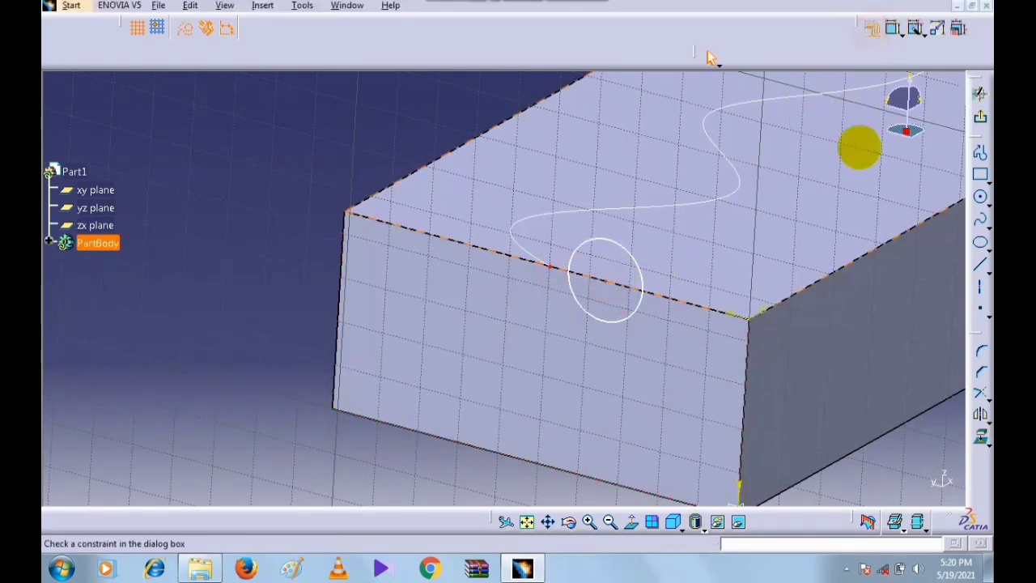
left_click(882, 339)
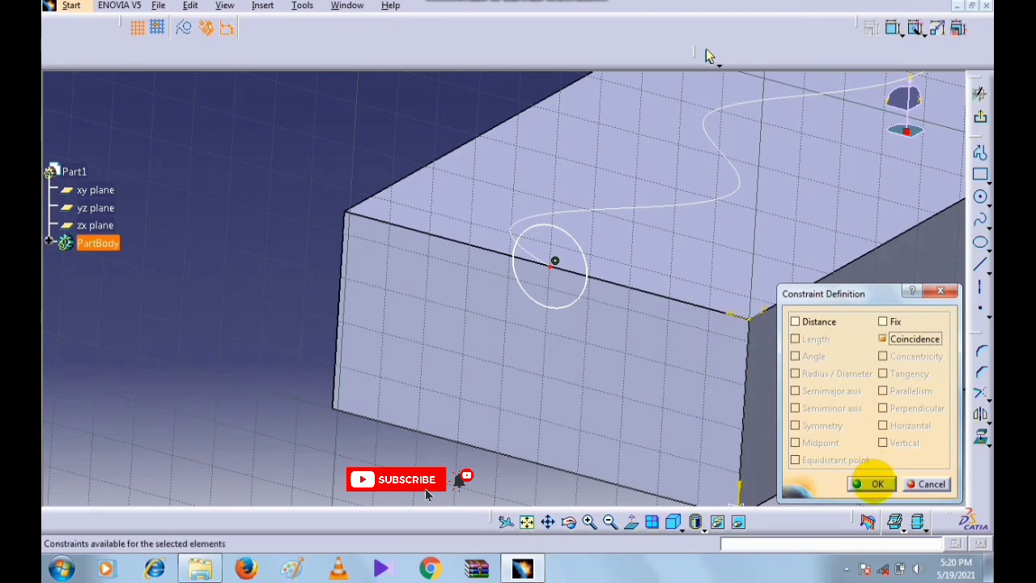
left_click(874, 483)
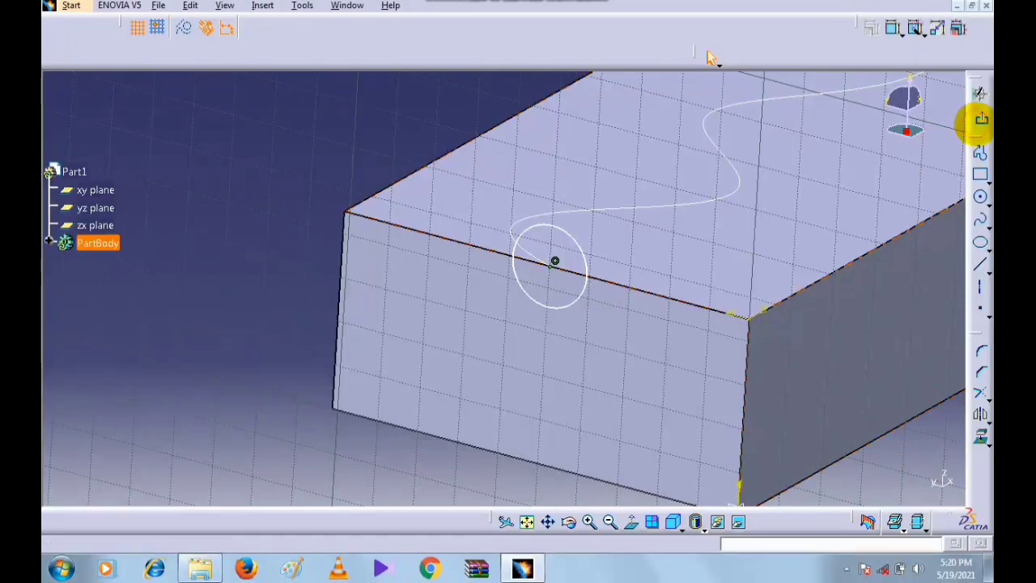
left_click(981, 119)
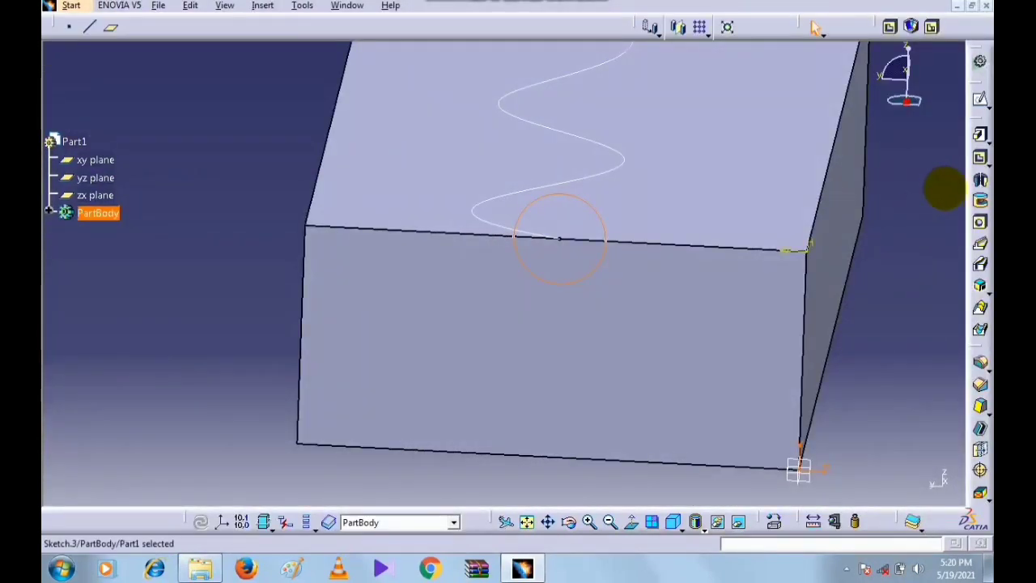
left_click(935, 284)
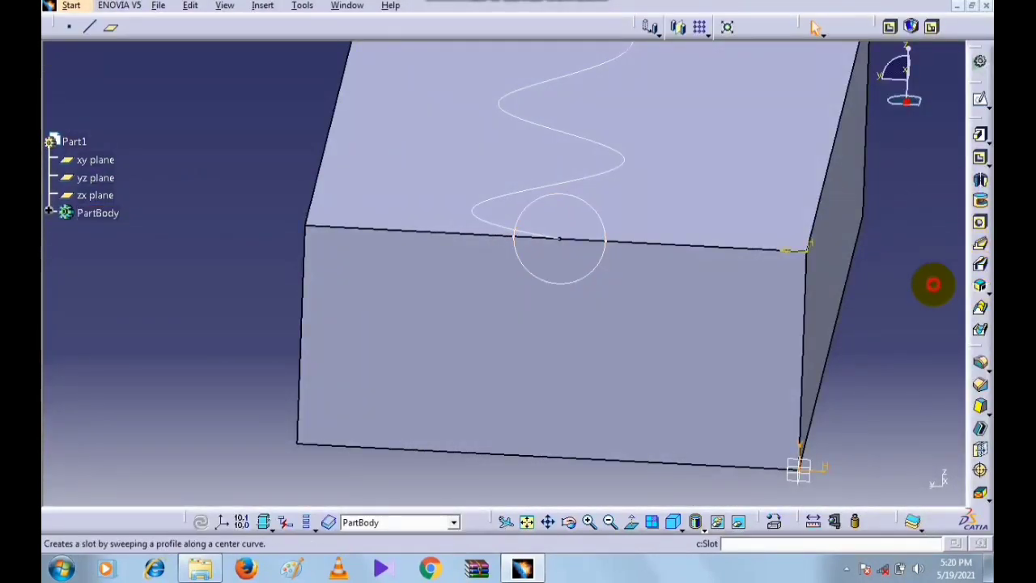
left_click(981, 266)
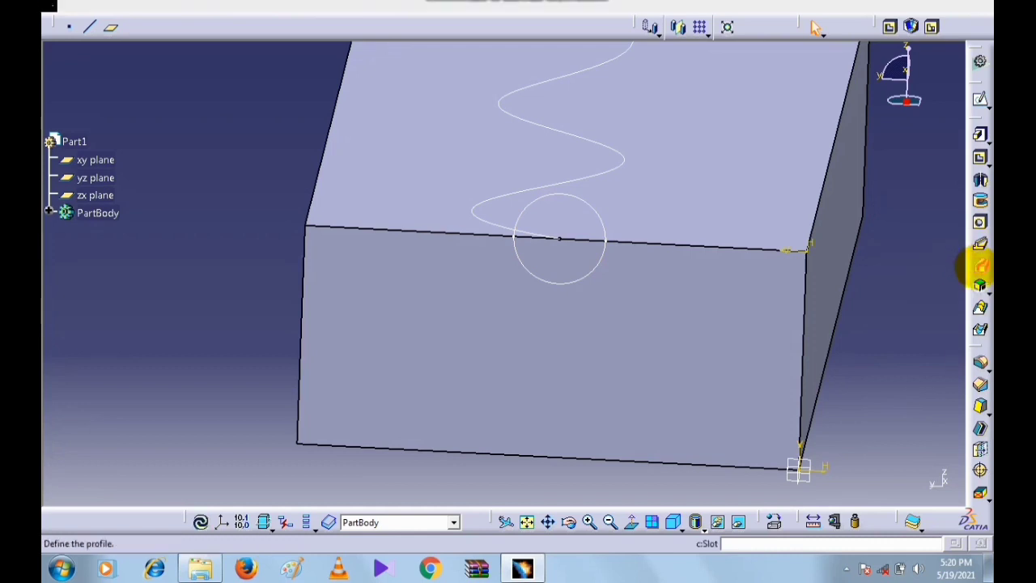
left_click(602, 217)
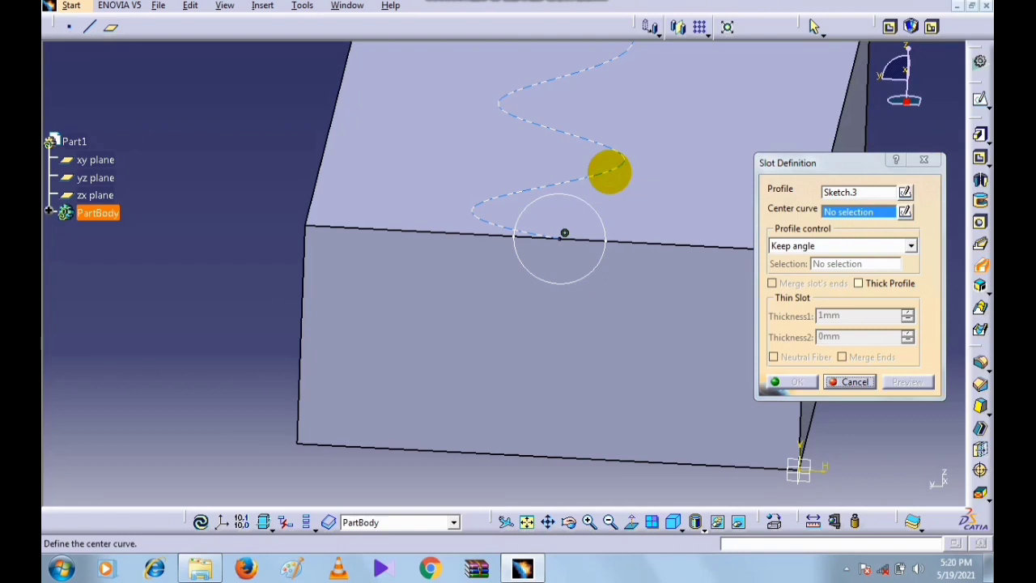
left_click(613, 168)
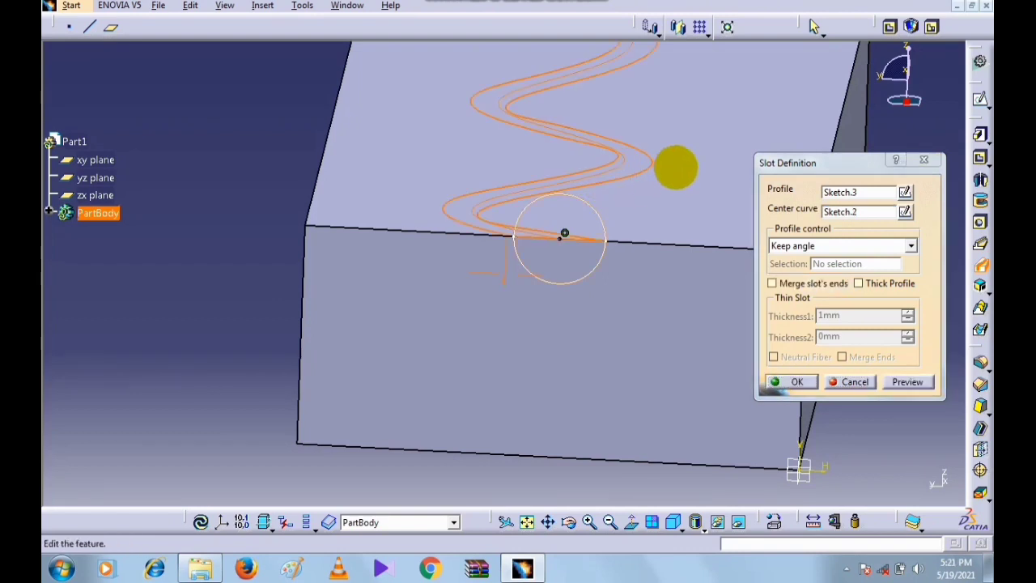
middle_click_drag(564, 233, 516, 281)
middle_click_drag(510, 325, 456, 381)
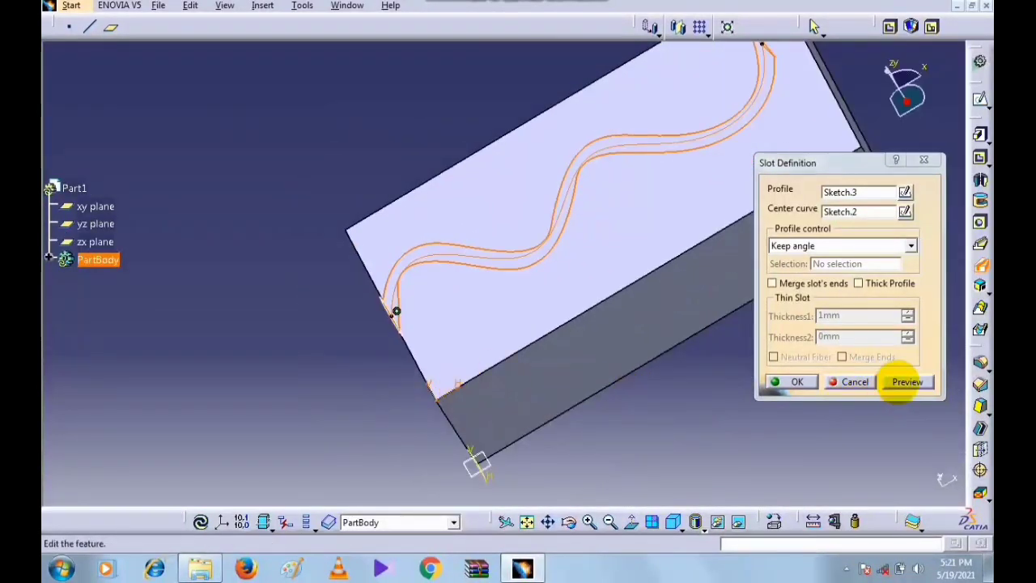
left_click(906, 382)
mouse_move(347, 308)
middle_mouse_down()
mouse_move(479, 256)
mouse_move(562, 262)
mouse_move(453, 300)
mouse_move(422, 288)
middle_mouse_up()
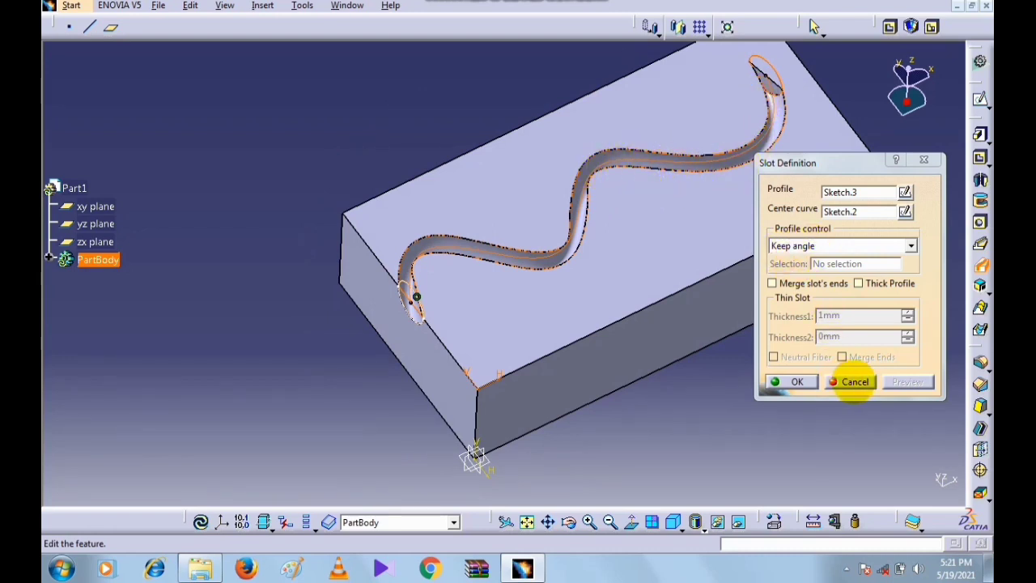
left_click(855, 381)
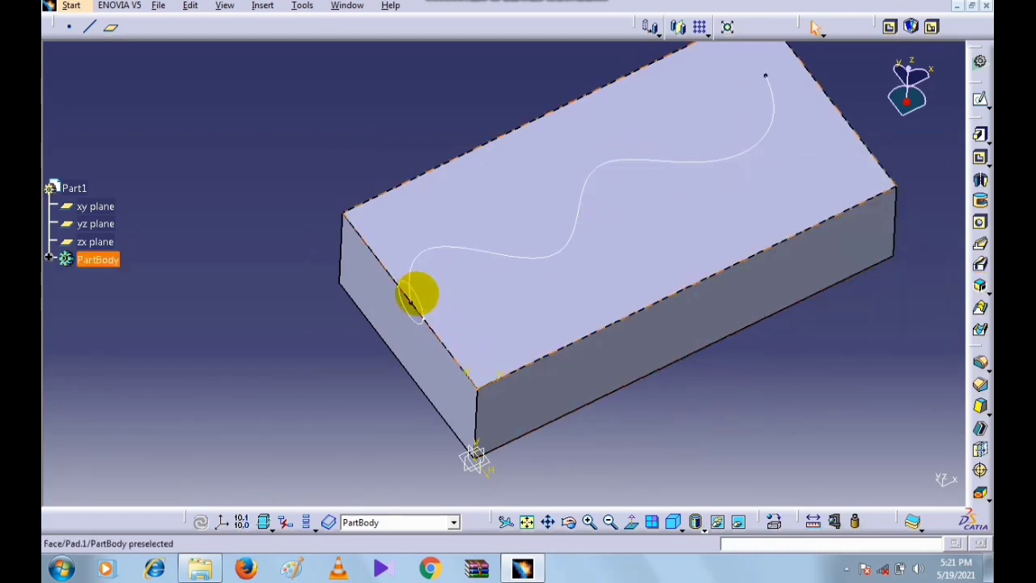
Delete the circle sketch from the block's end face.
left_click(415, 297)
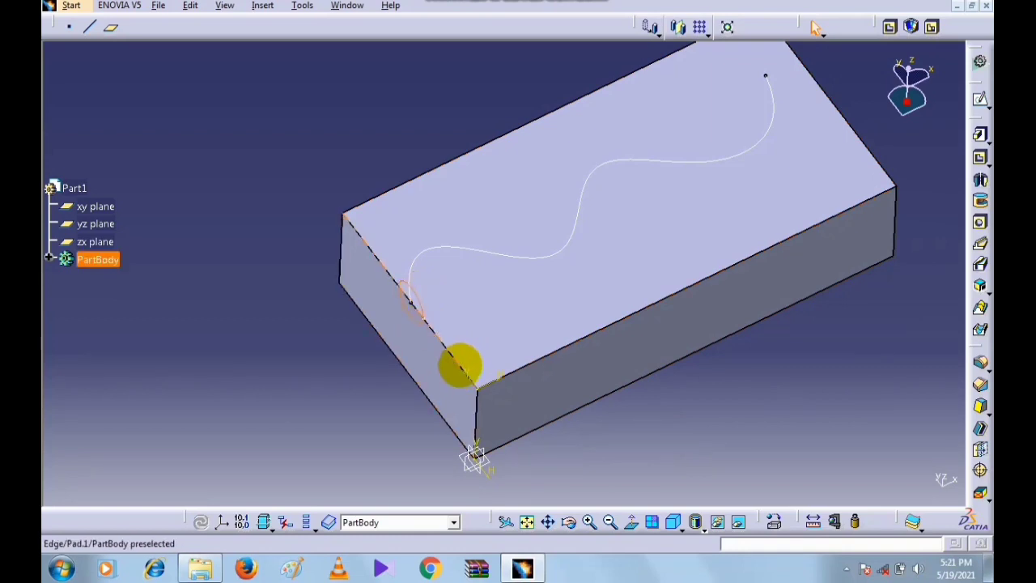
key("Delete")
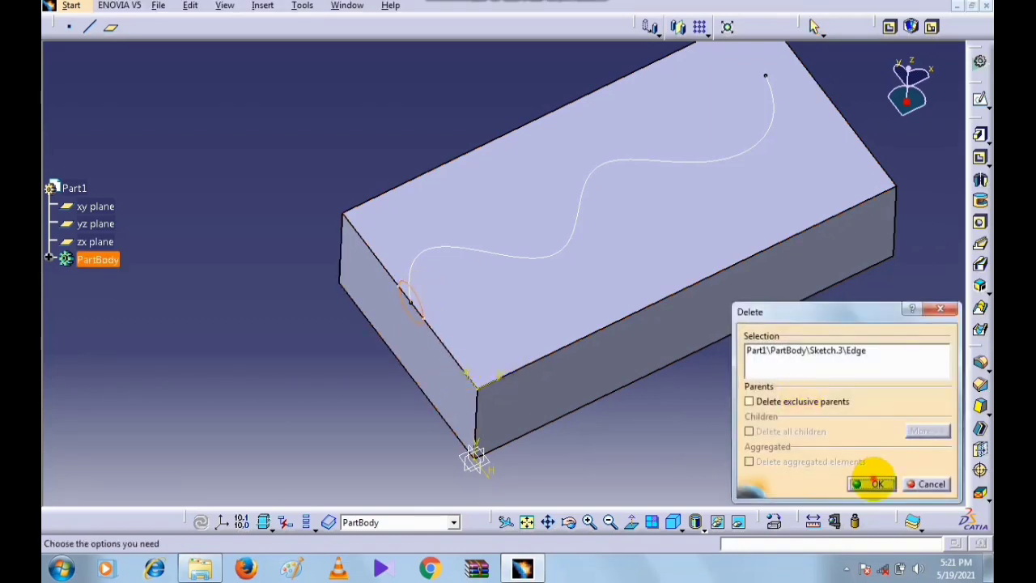
left_click(874, 483)
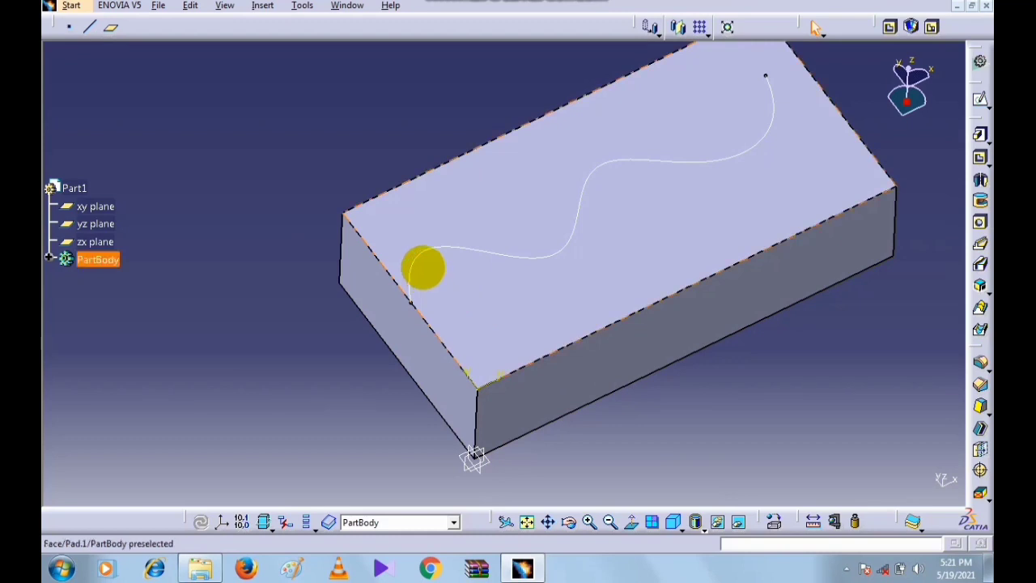
Create a reference plane normal to the spline at its endpoint on the block's short edge.
left_click(412, 262)
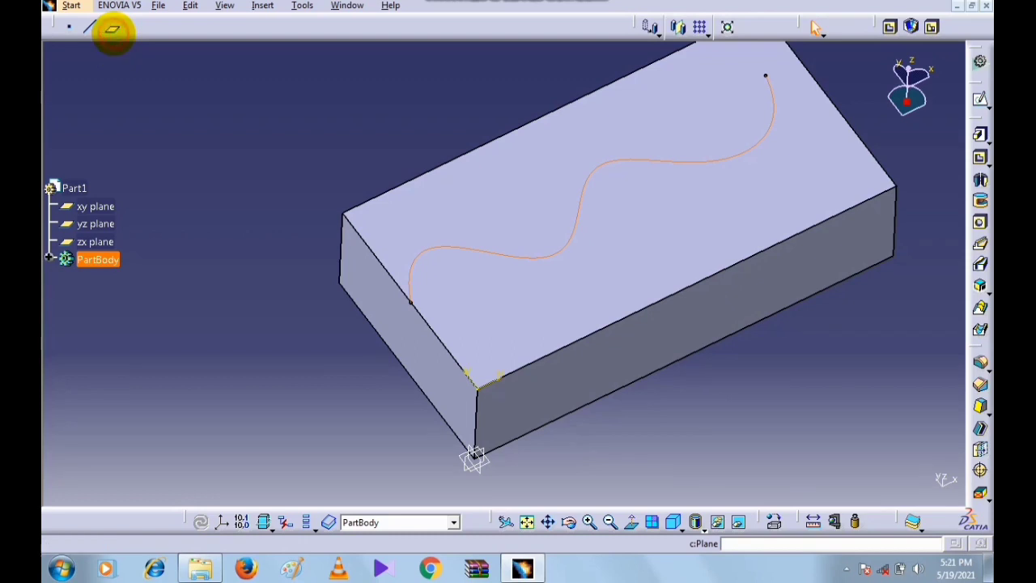
left_click(112, 29)
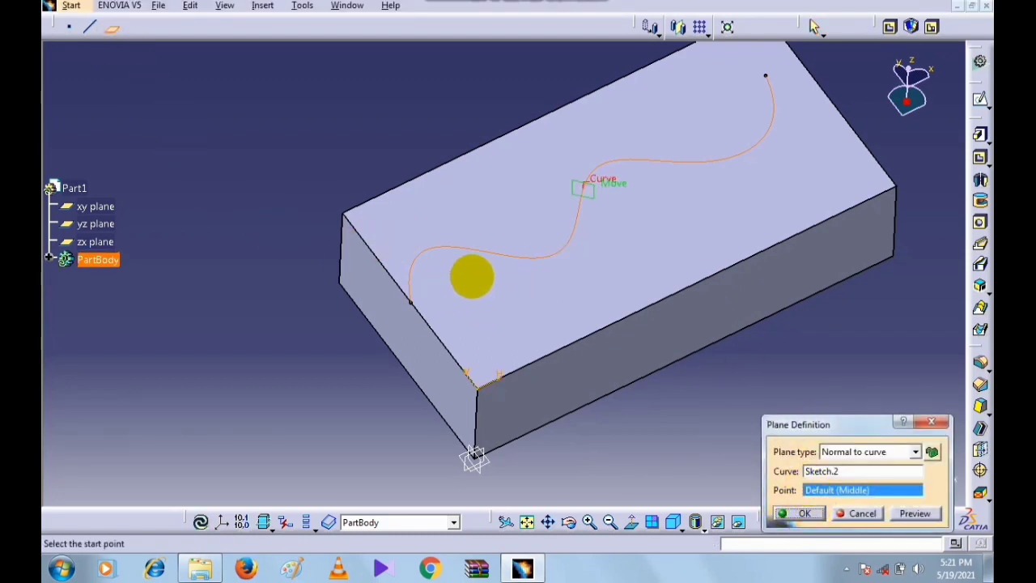
left_click(412, 304)
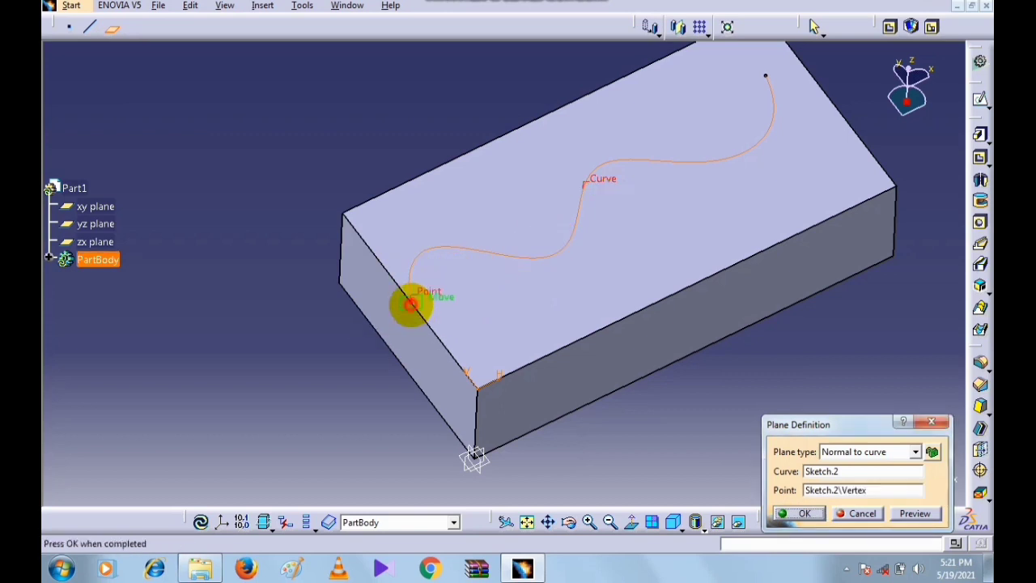
left_click(798, 513)
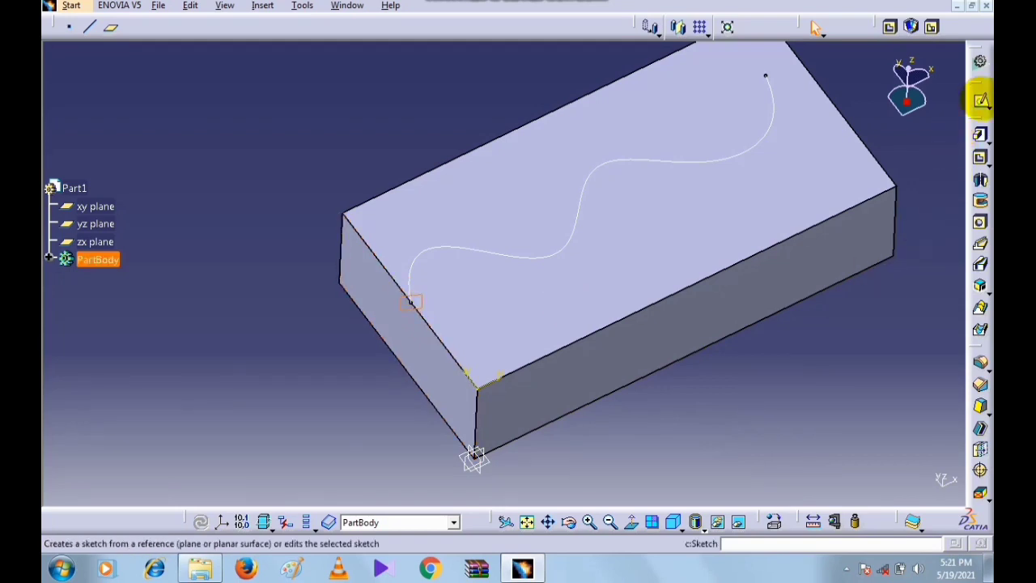
Sketch a circle on the new normal-to-curve plane, centred near the spline's endpoint on the block's upper edge.
left_click(980, 98)
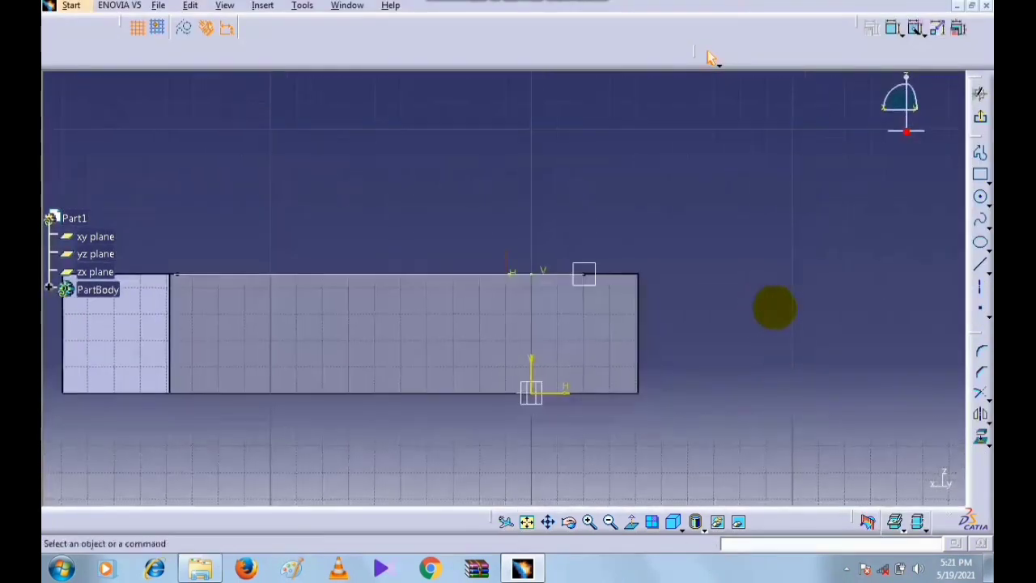
left_click(981, 197)
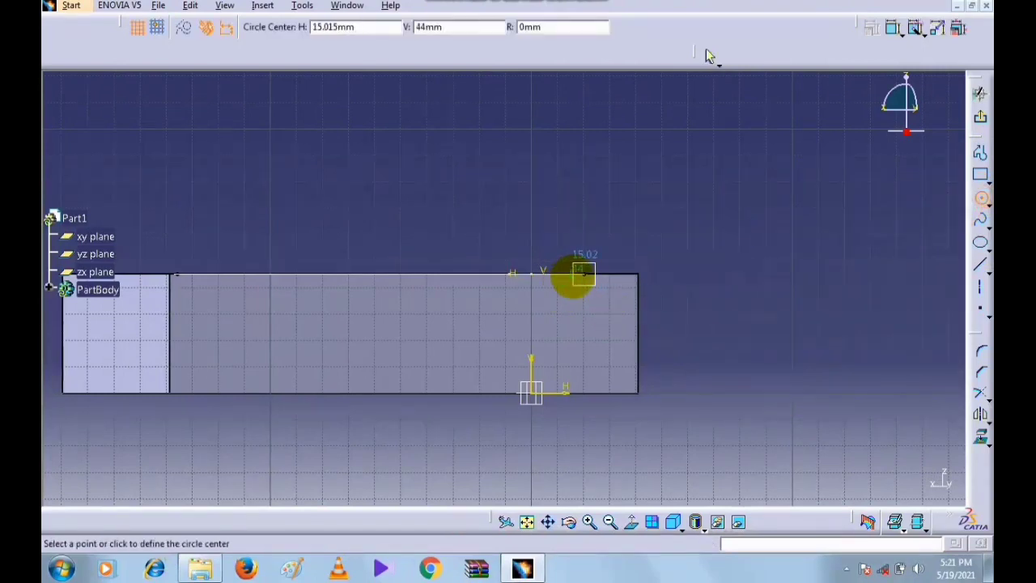
left_click(584, 276)
left_click(592, 298)
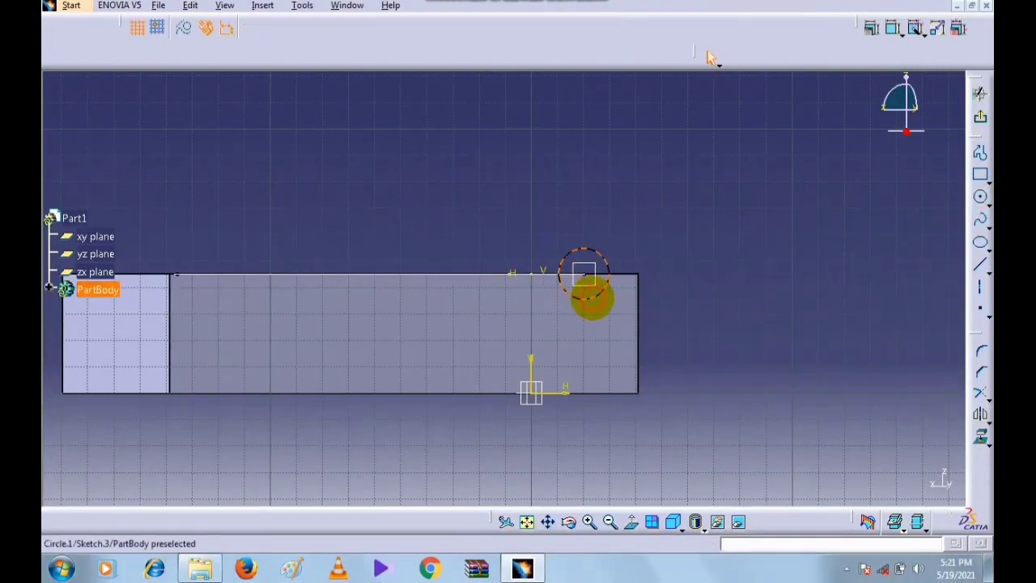
Constrain the circle's centre coincident with the spline's endpoint on the block edge and exit the sketch.
left_click(586, 276)
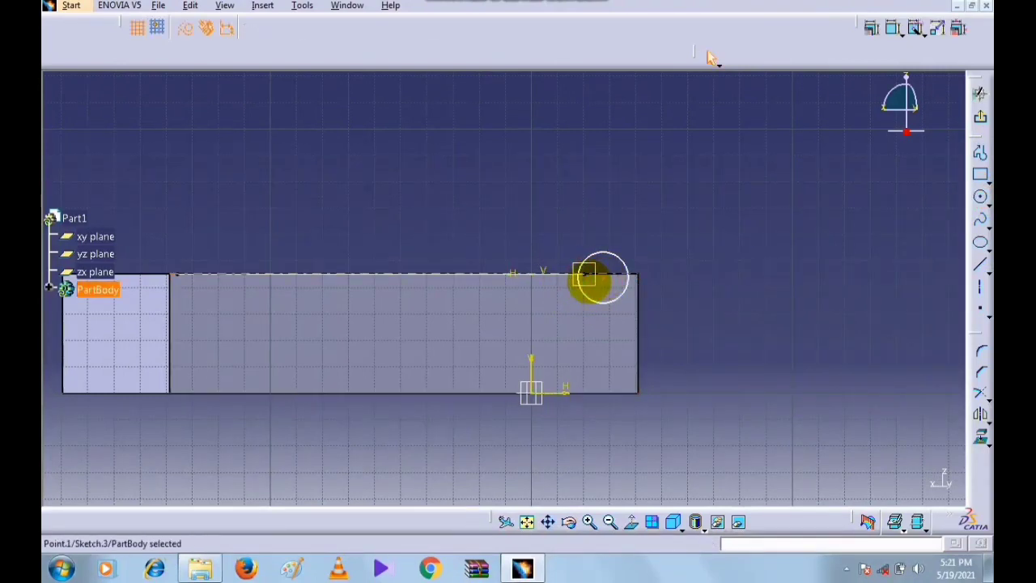
left_click(584, 275, "ctrl")
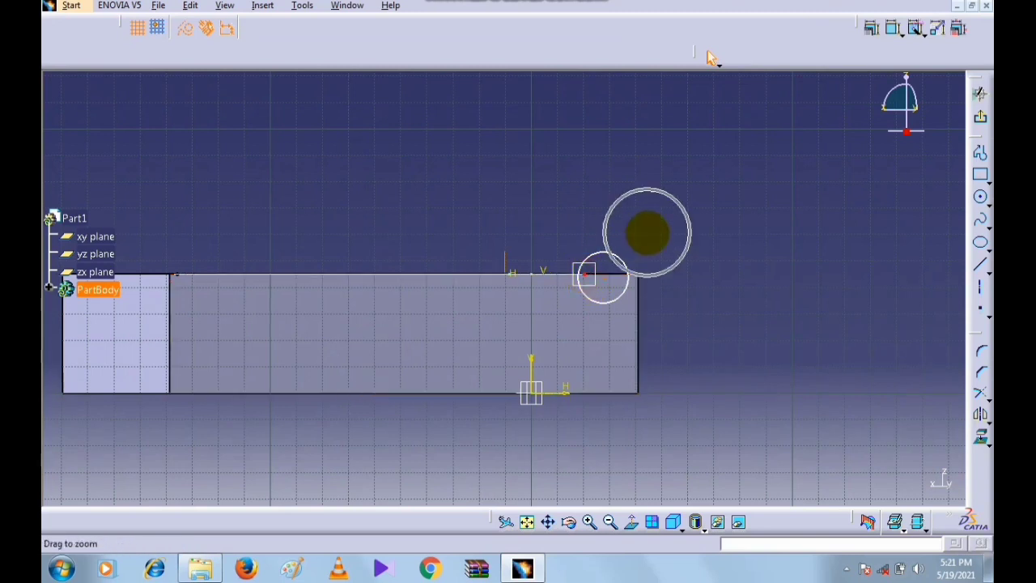
middle_click_drag(644, 251, 544, 336)
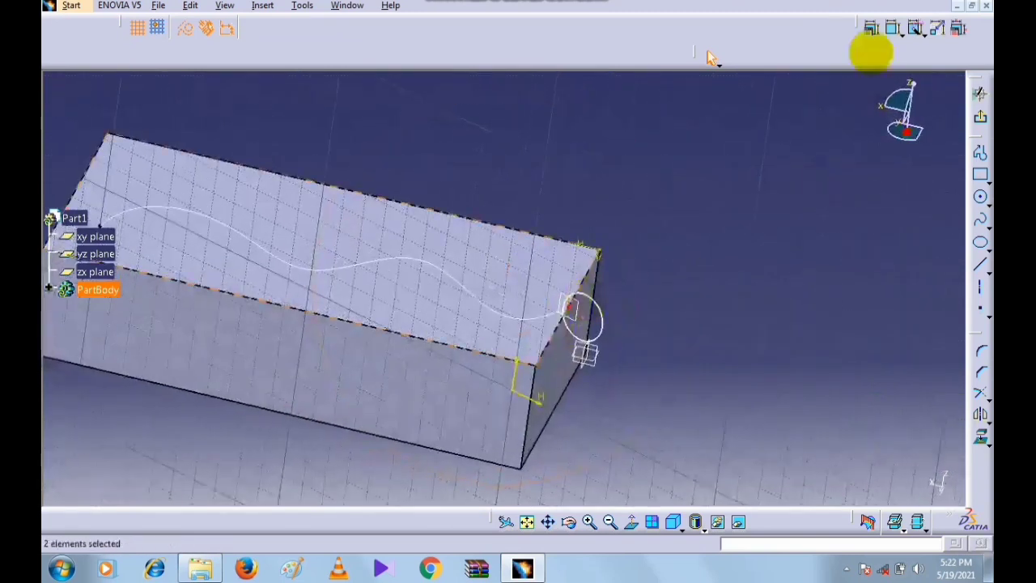
left_click(868, 30)
left_click(882, 339)
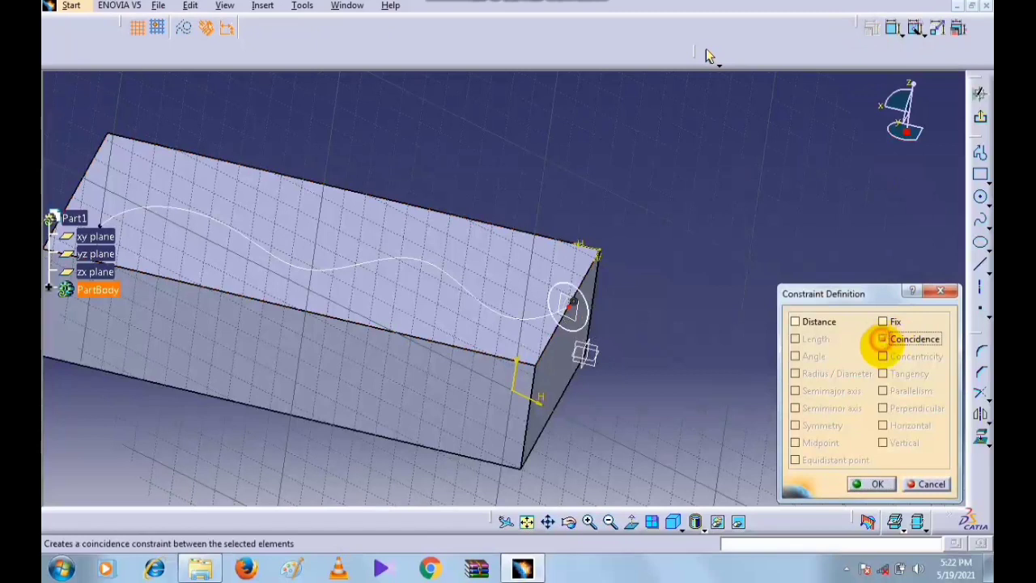
left_click(870, 483)
middle_click_drag(786, 218, 909, 215)
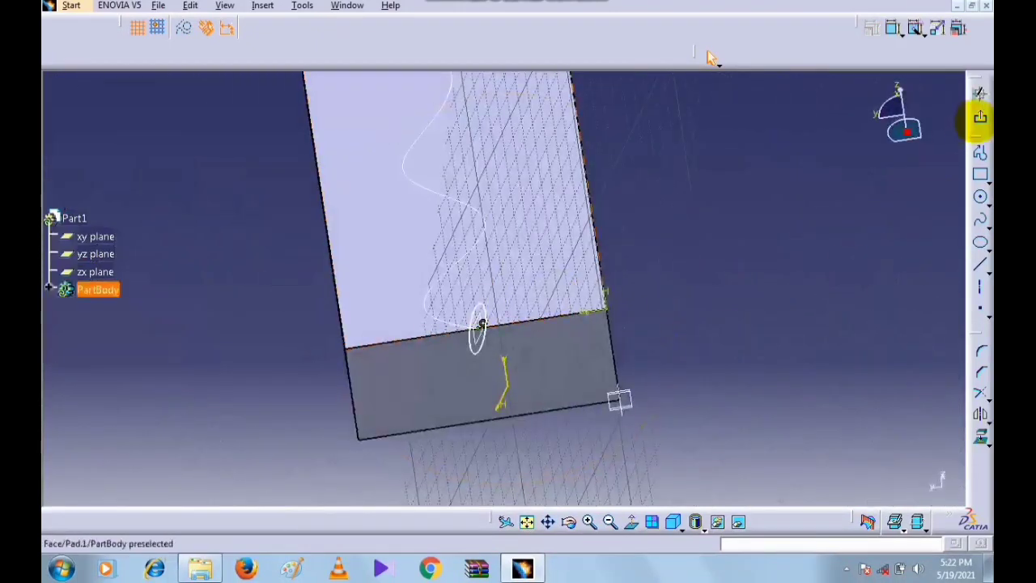
left_click(975, 122)
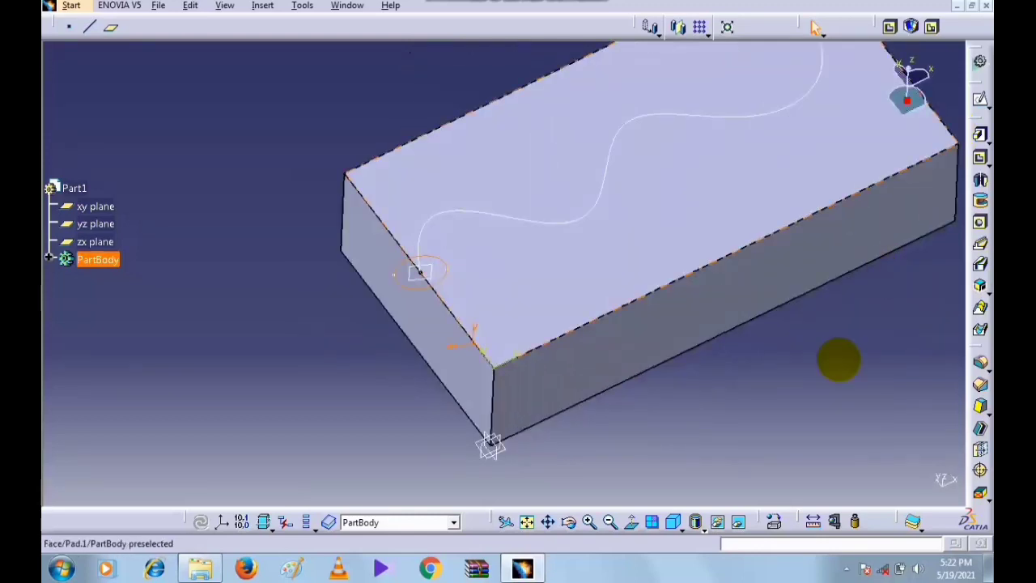
Start a Slot with the new circle as profile and the spline as center curve, and preview it from several angles.
left_click(838, 362)
left_click(981, 267)
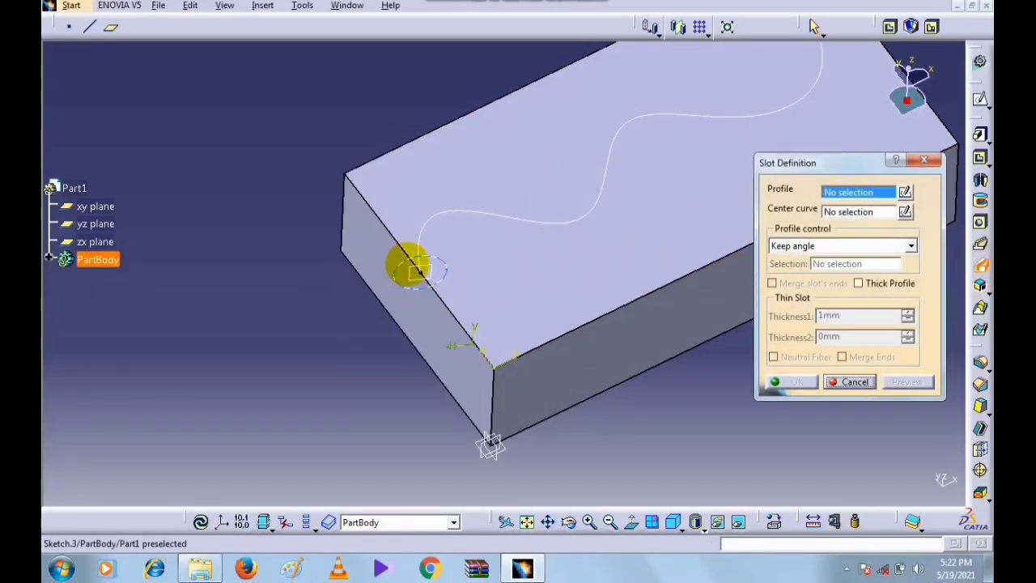
left_click(417, 271)
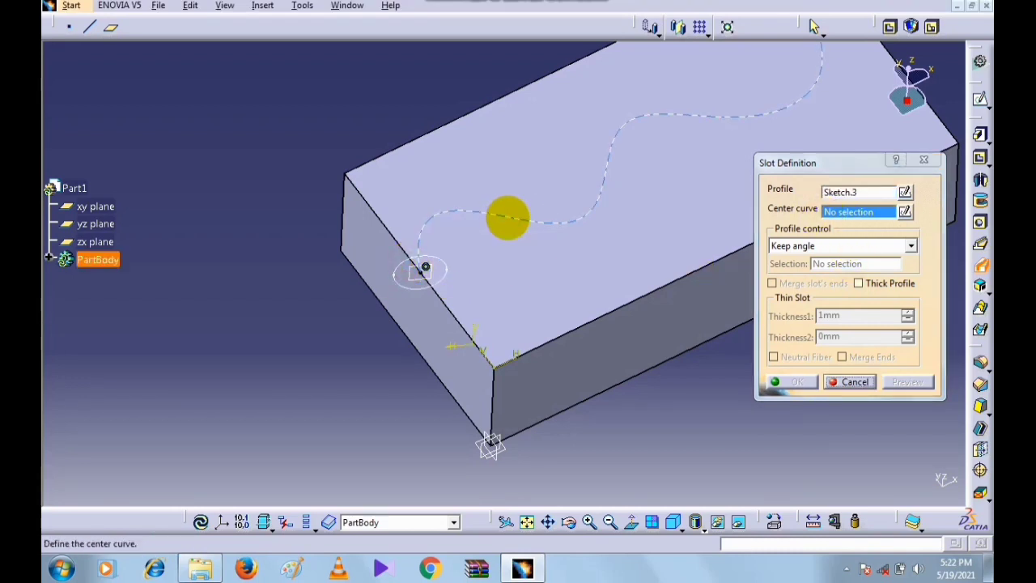
left_click(508, 217)
left_click(903, 382)
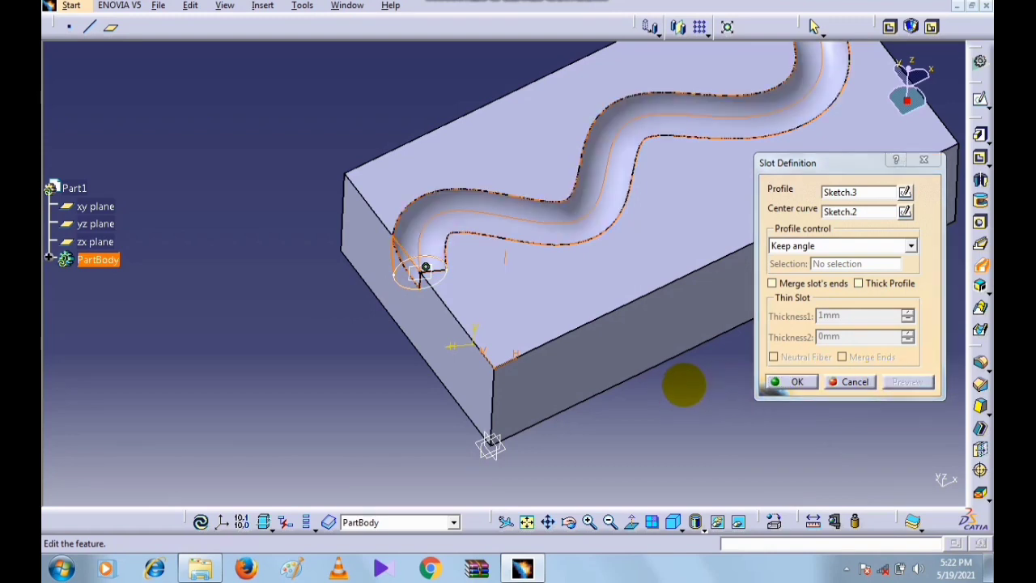
middle_click_drag(684, 387, 669, 389)
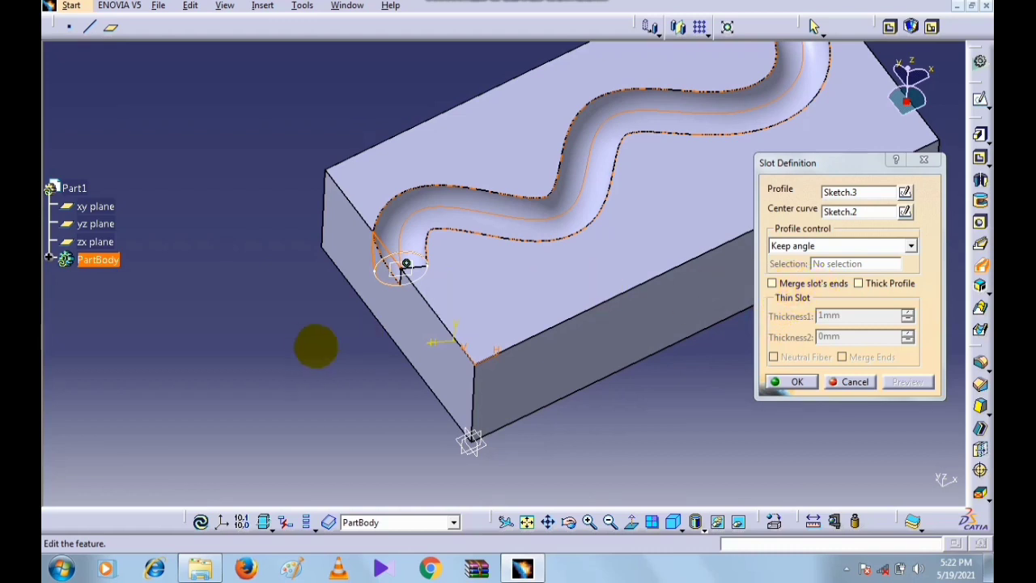
middle_click_drag(309, 345, 459, 378)
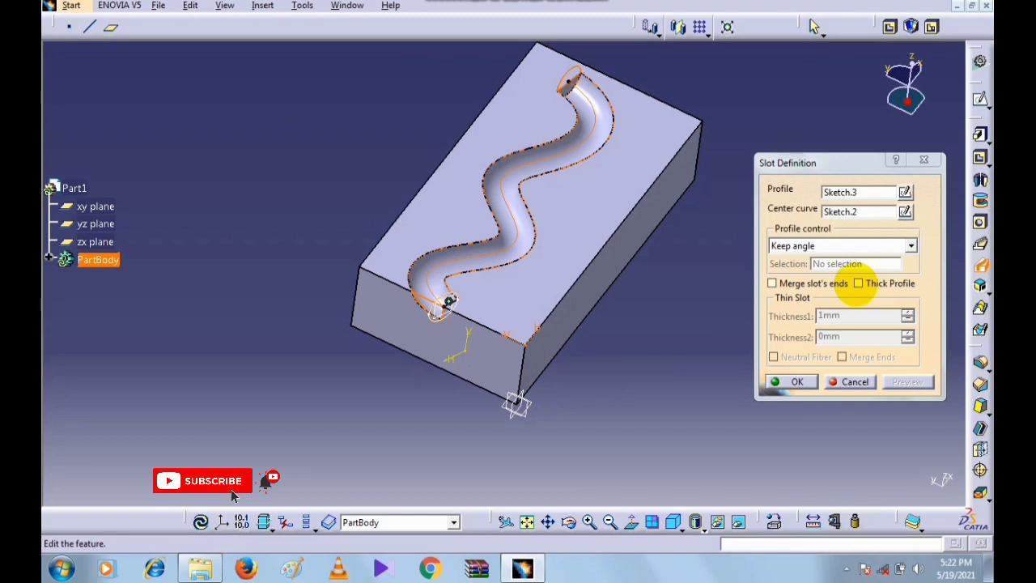
Enable Thick Profile for the slot and try to preview it with Thickness1 of 4 mm and Thickness2 of 2 mm.
left_click(858, 284)
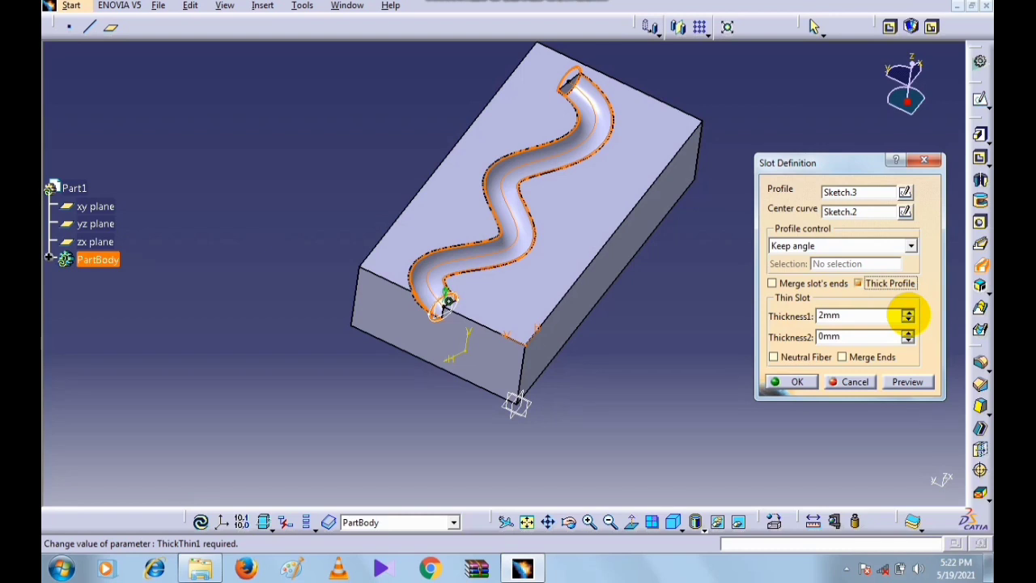
left_click(908, 312)
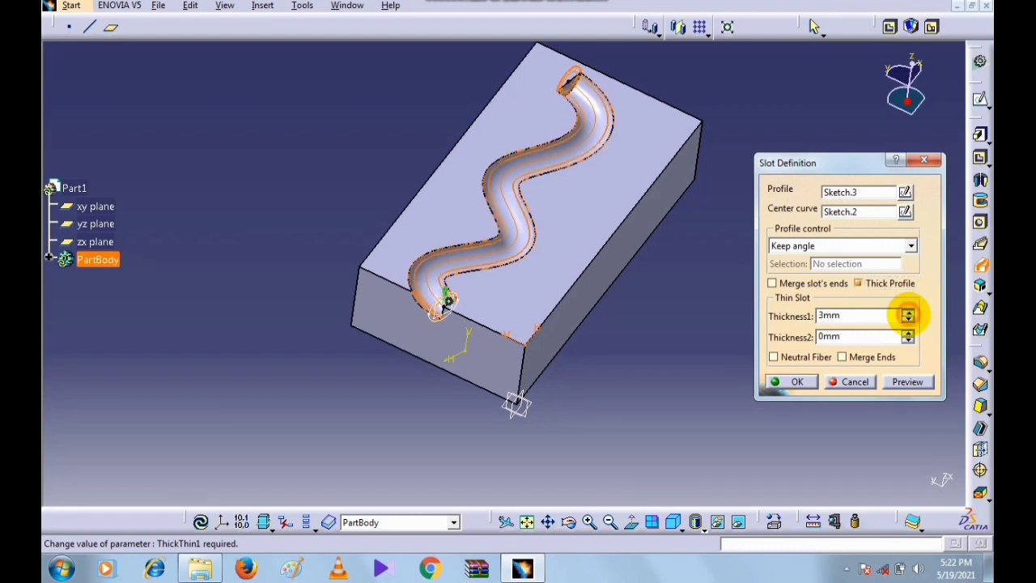
left_click(909, 311)
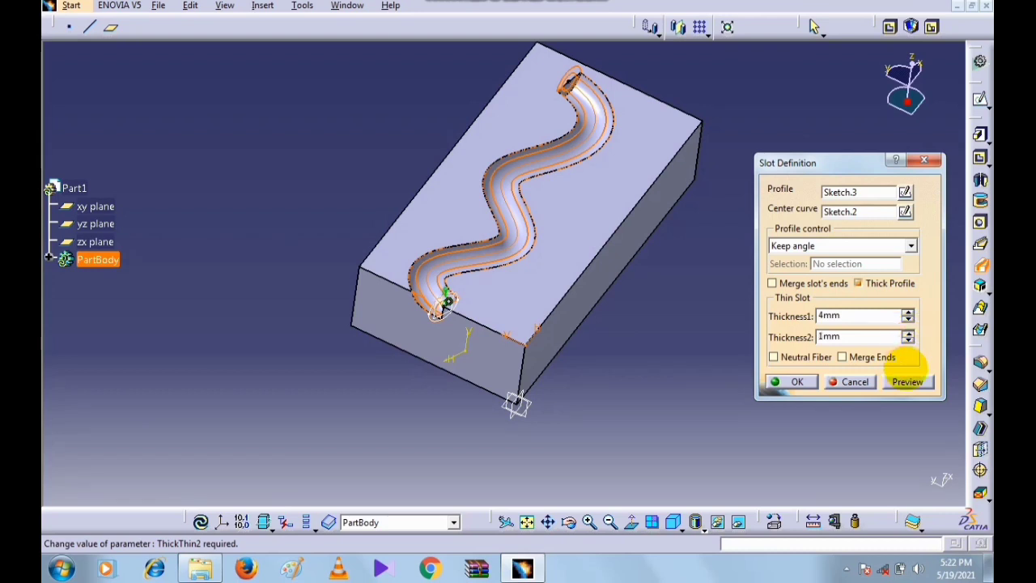
left_click(906, 381)
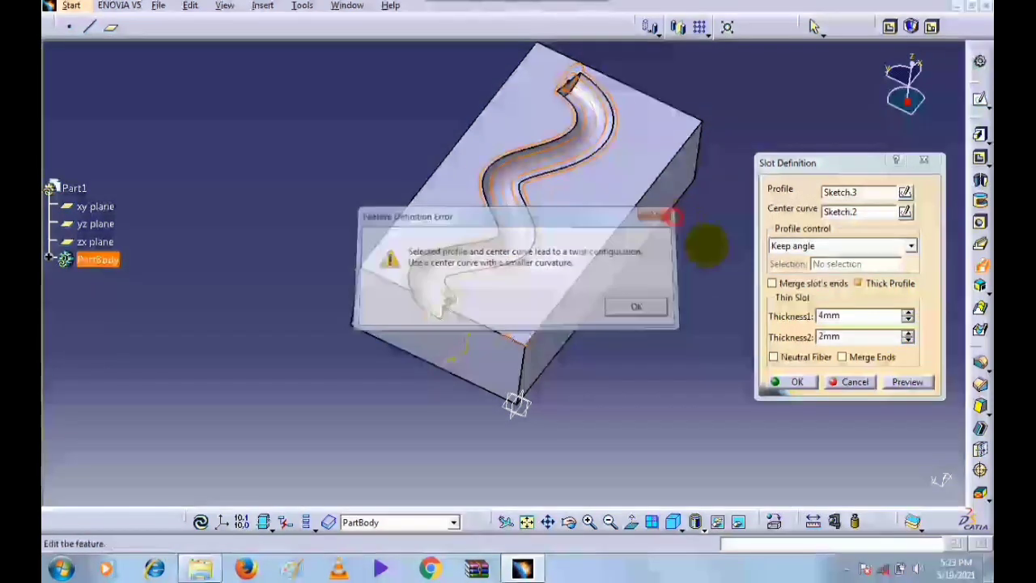
left_click(662, 212)
Set the slot's Thickness2 to 1 mm, preview it and create the thin slot.
left_click(908, 333)
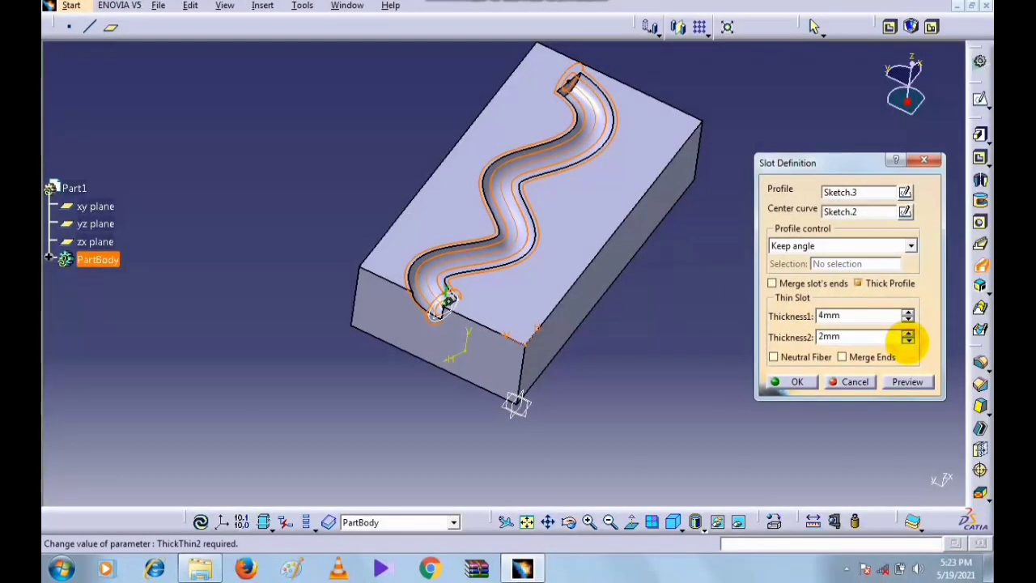
left_click(908, 340)
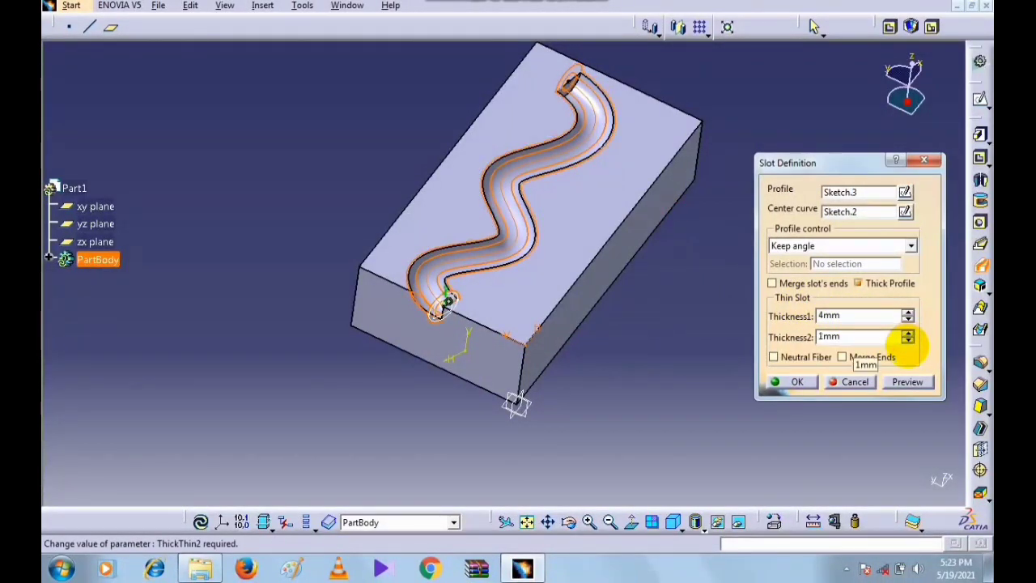
left_click(908, 381)
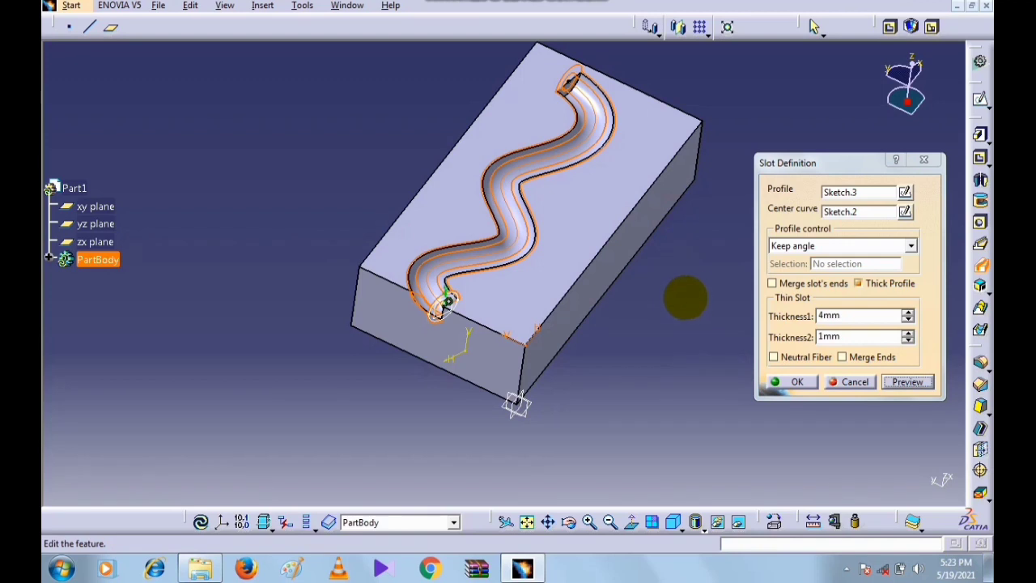
middle_click_drag(651, 328, 599, 340)
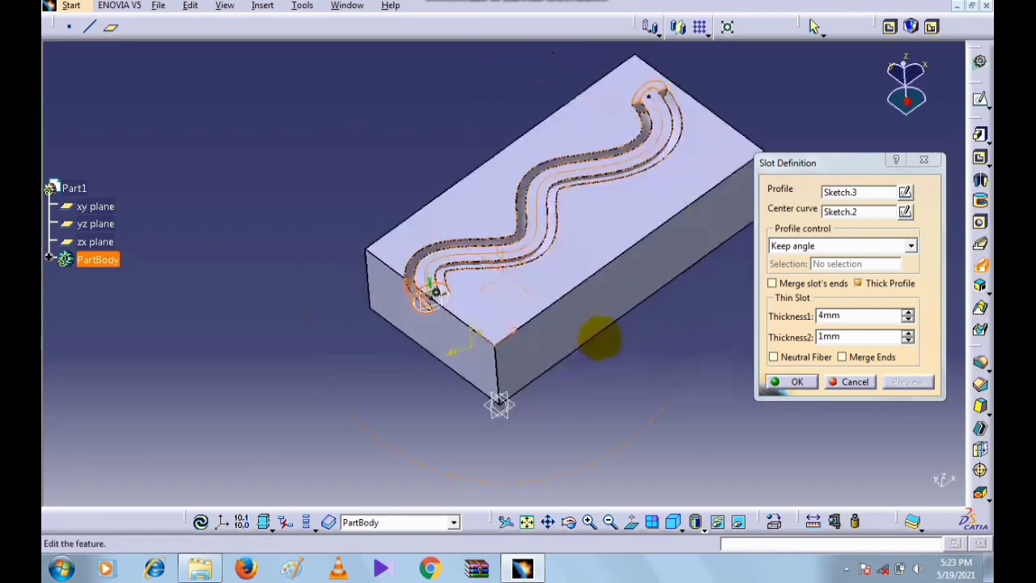
left_click(777, 381)
Edit the slot from the part's feature tree to turn off Thick Profile and apply it as a solid circular groove.
middle_click_drag(572, 356, 575, 154)
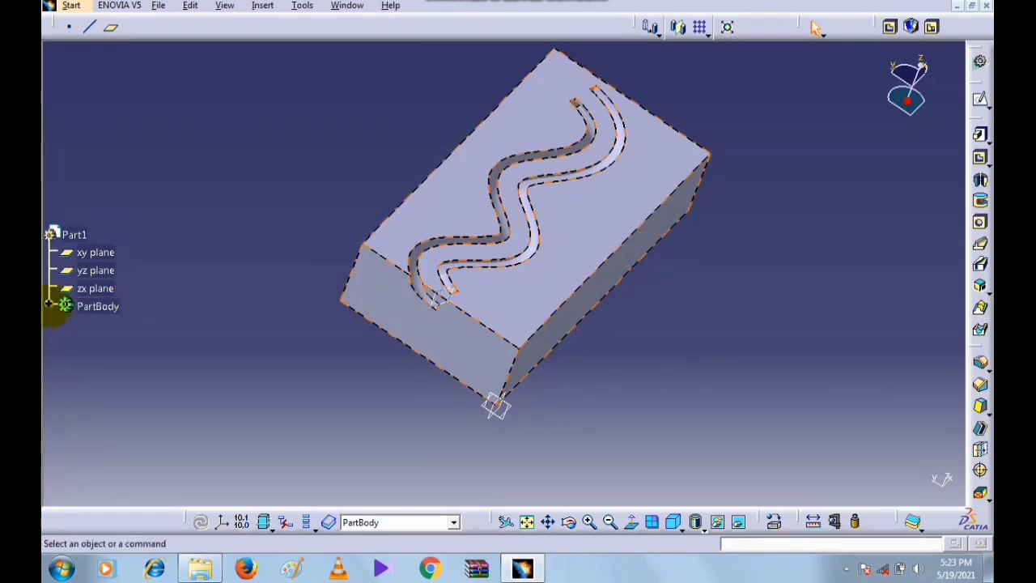
left_click(48, 305)
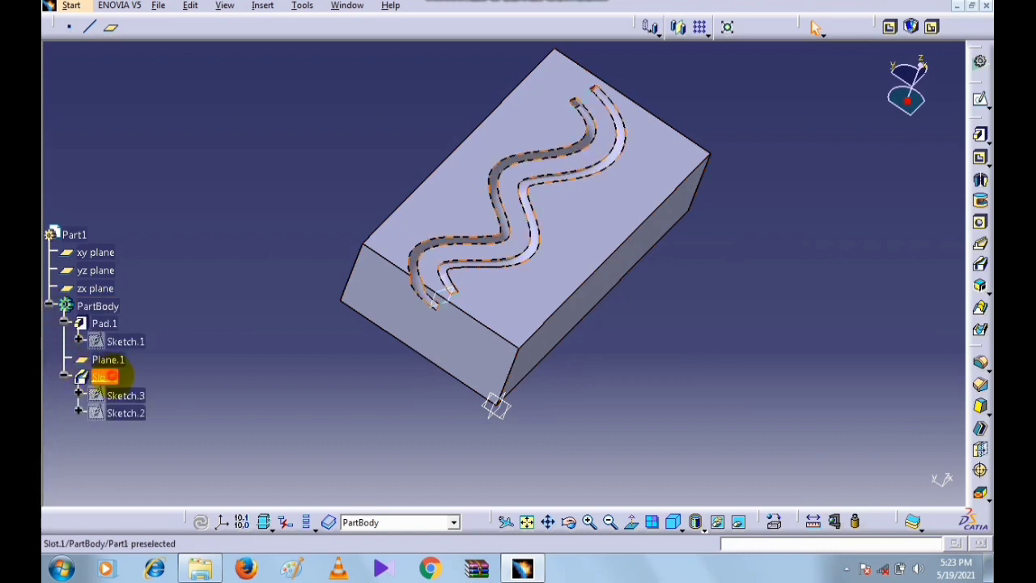
left_click(105, 376)
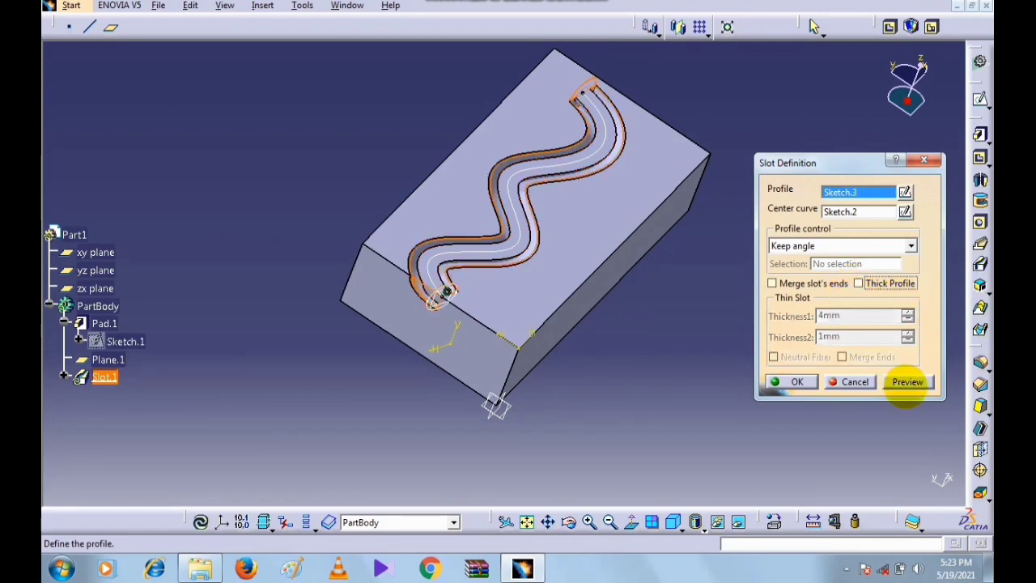
left_click(906, 381)
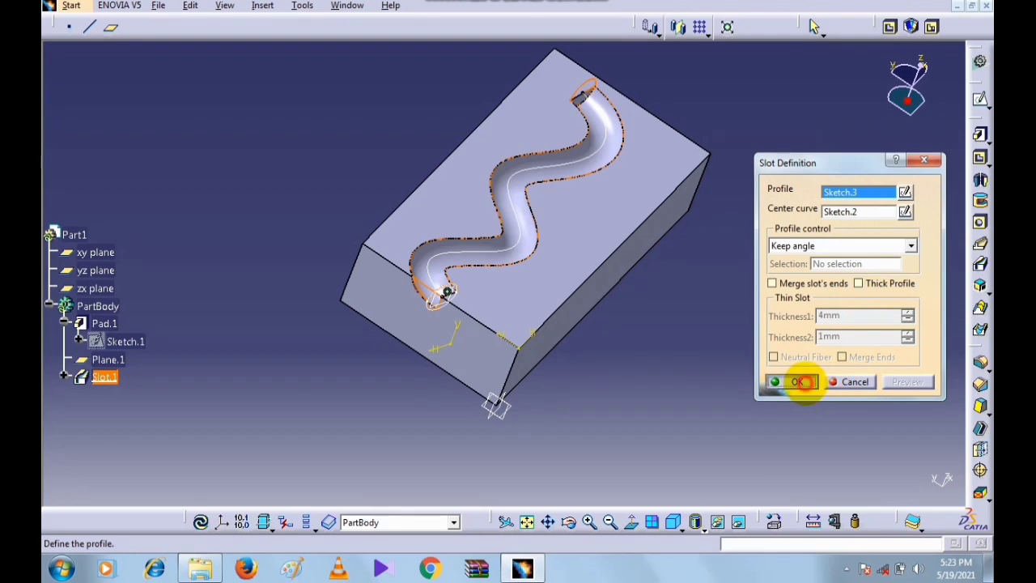
left_click(801, 381)
middle_click_drag(713, 314, 567, 230)
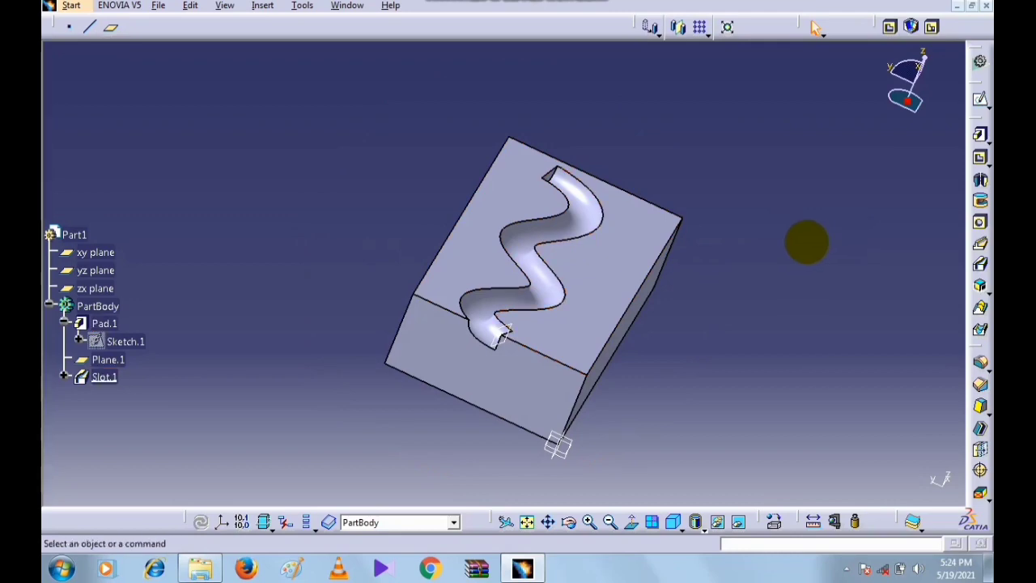